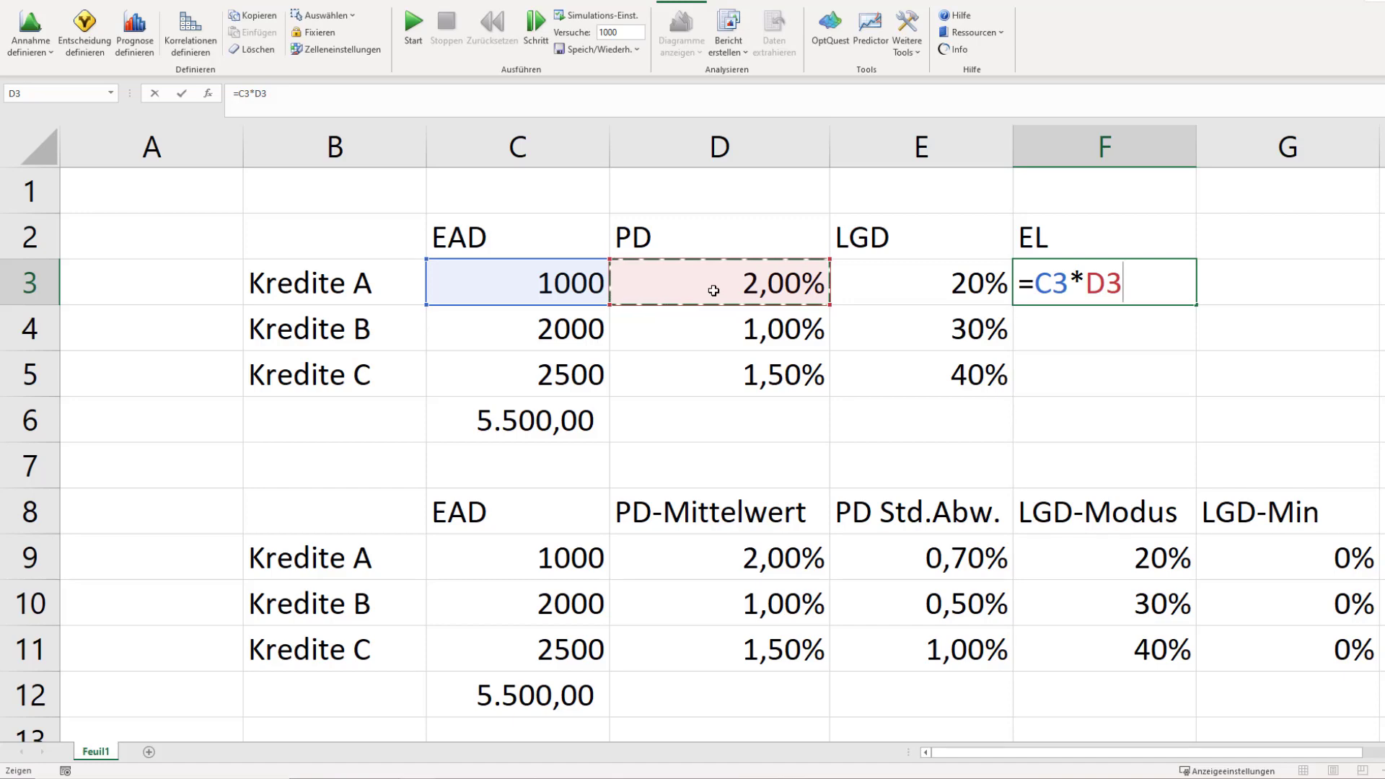
Step: Complete the EL formula in F3 as =C3*D3*E3 and fill it down through F5
type("*")
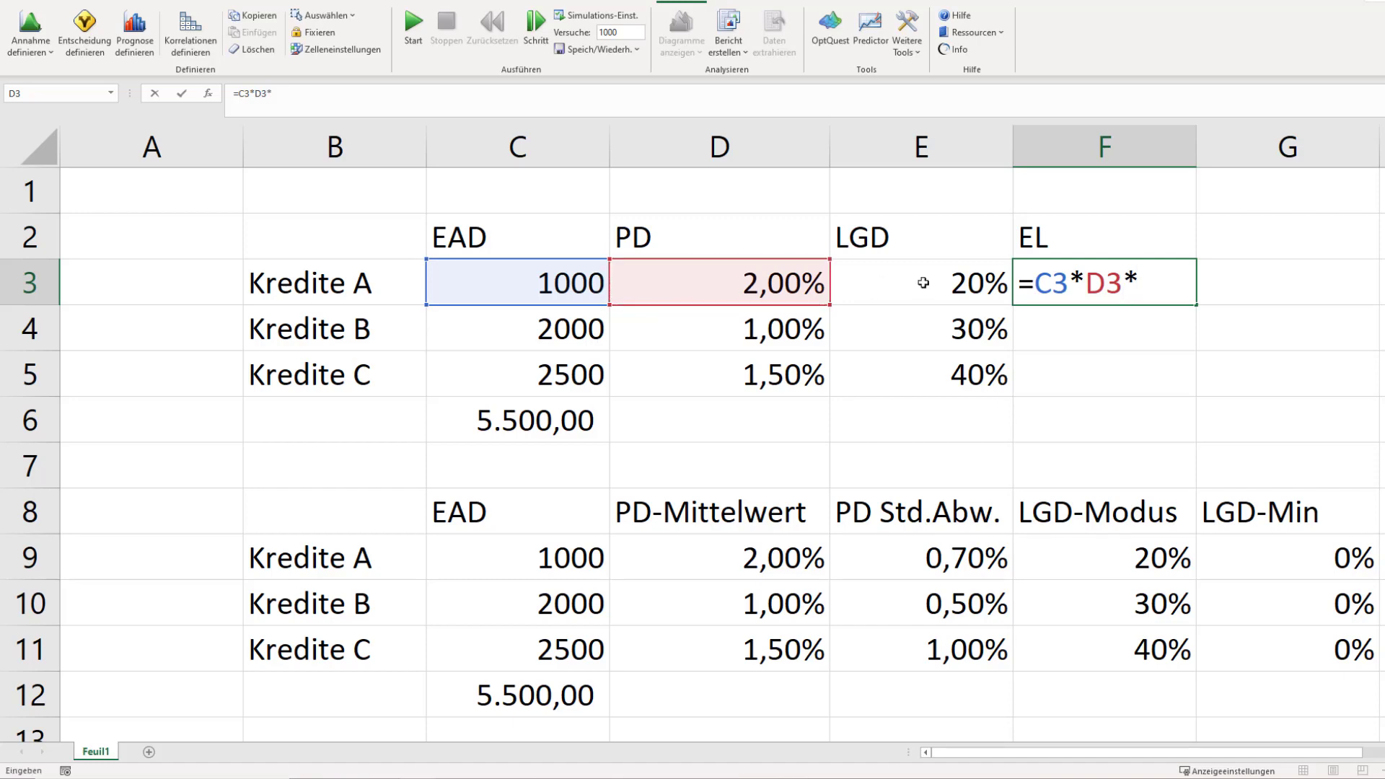
left_click(946, 282)
key("Return")
key("Up")
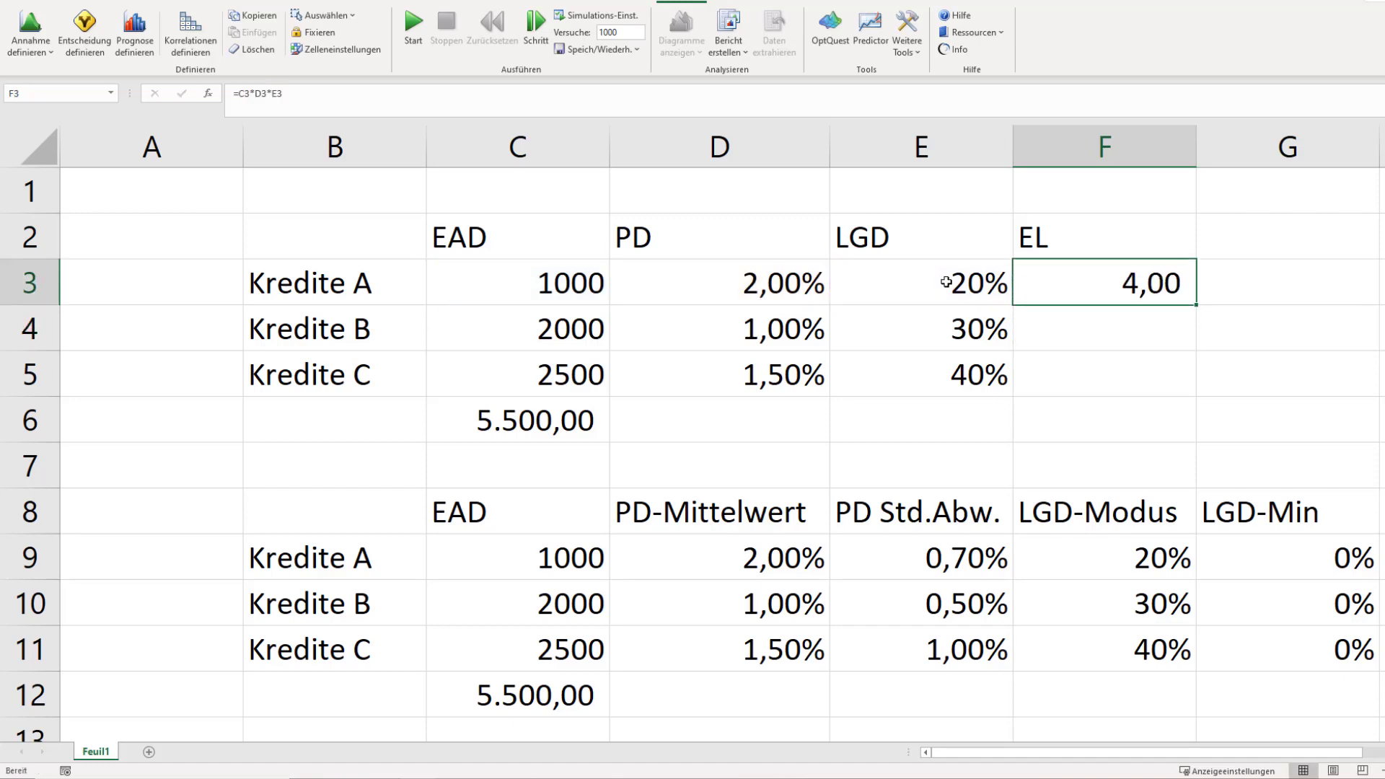
key("shift+Down")
key("shift+Down")
key("ctrl+u")
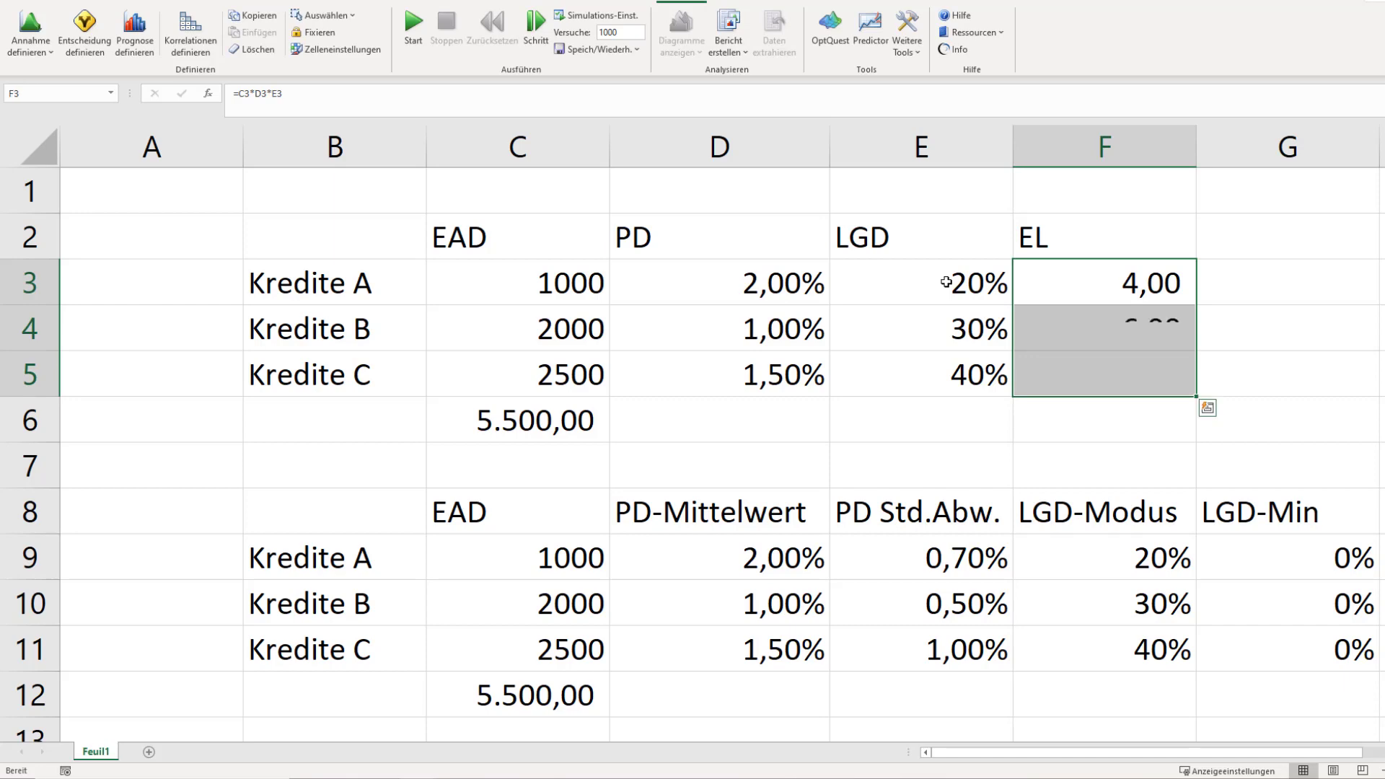
Step: Total the EL values F3:F5 in cell F6 with the SUMME function
key("Down")
key("Down")
key("Down")
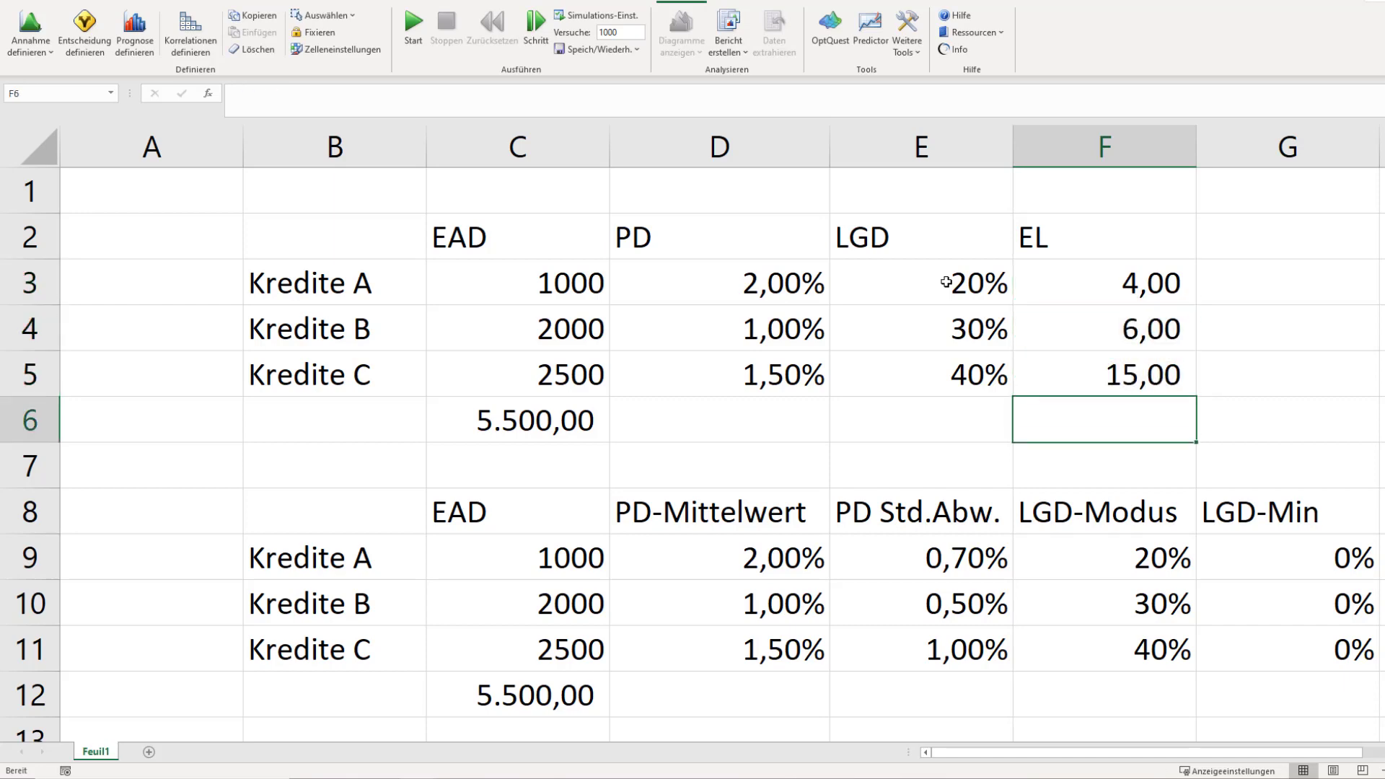
type("=sum")
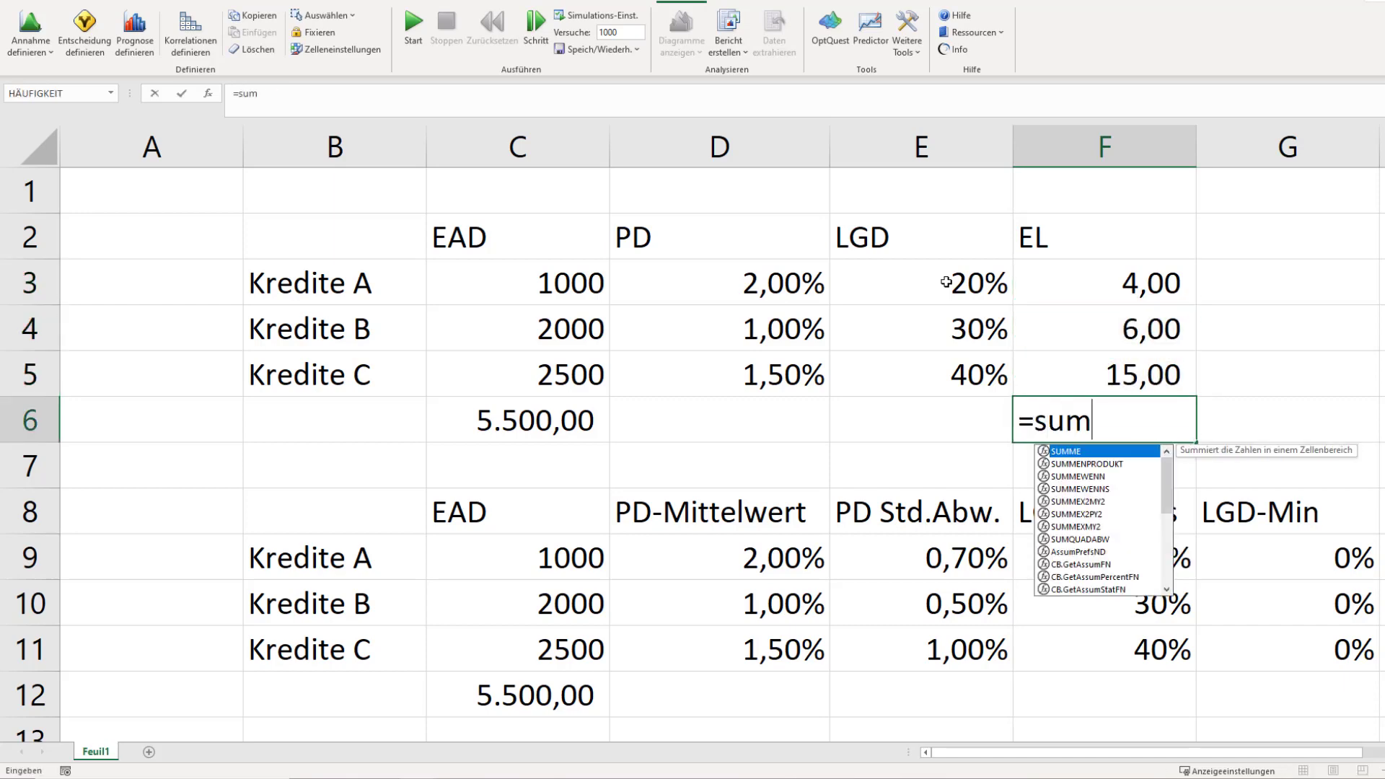
type("me")
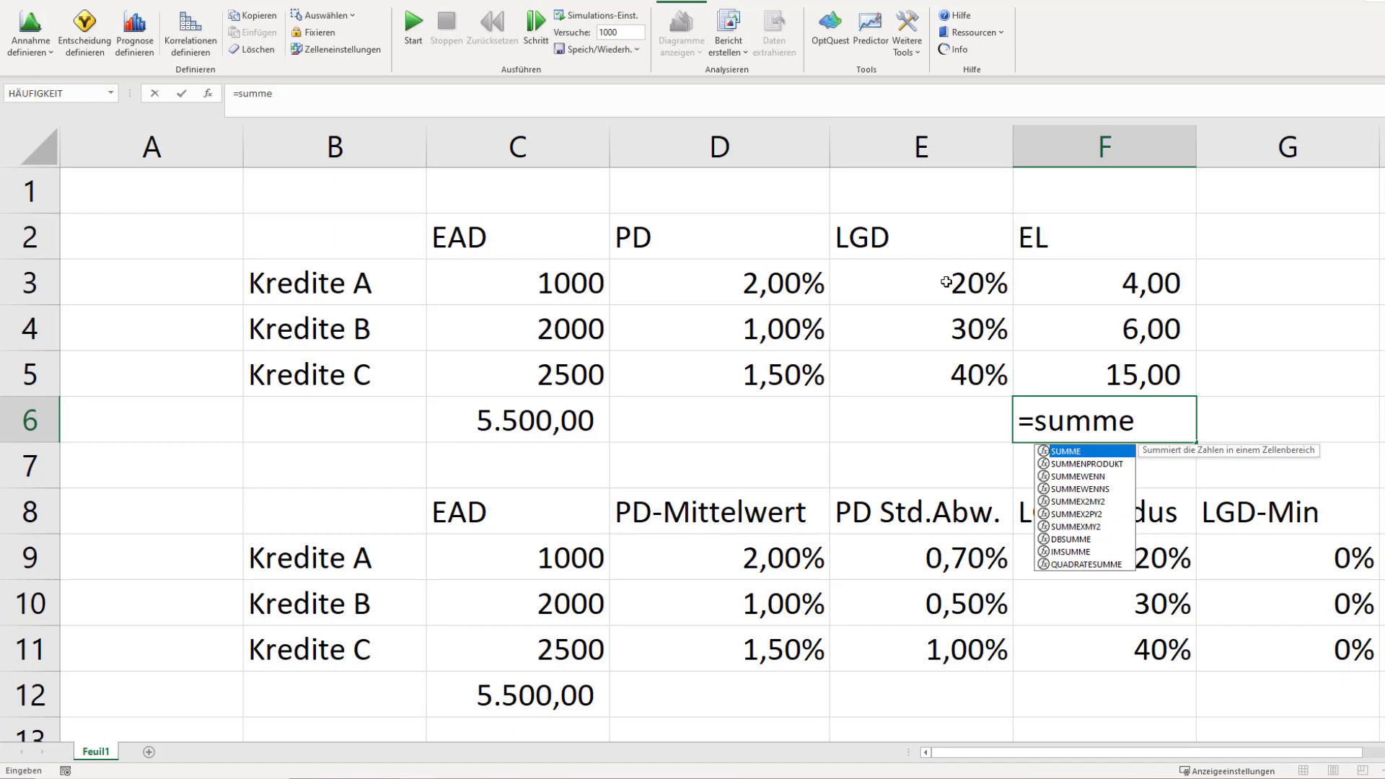
type("(")
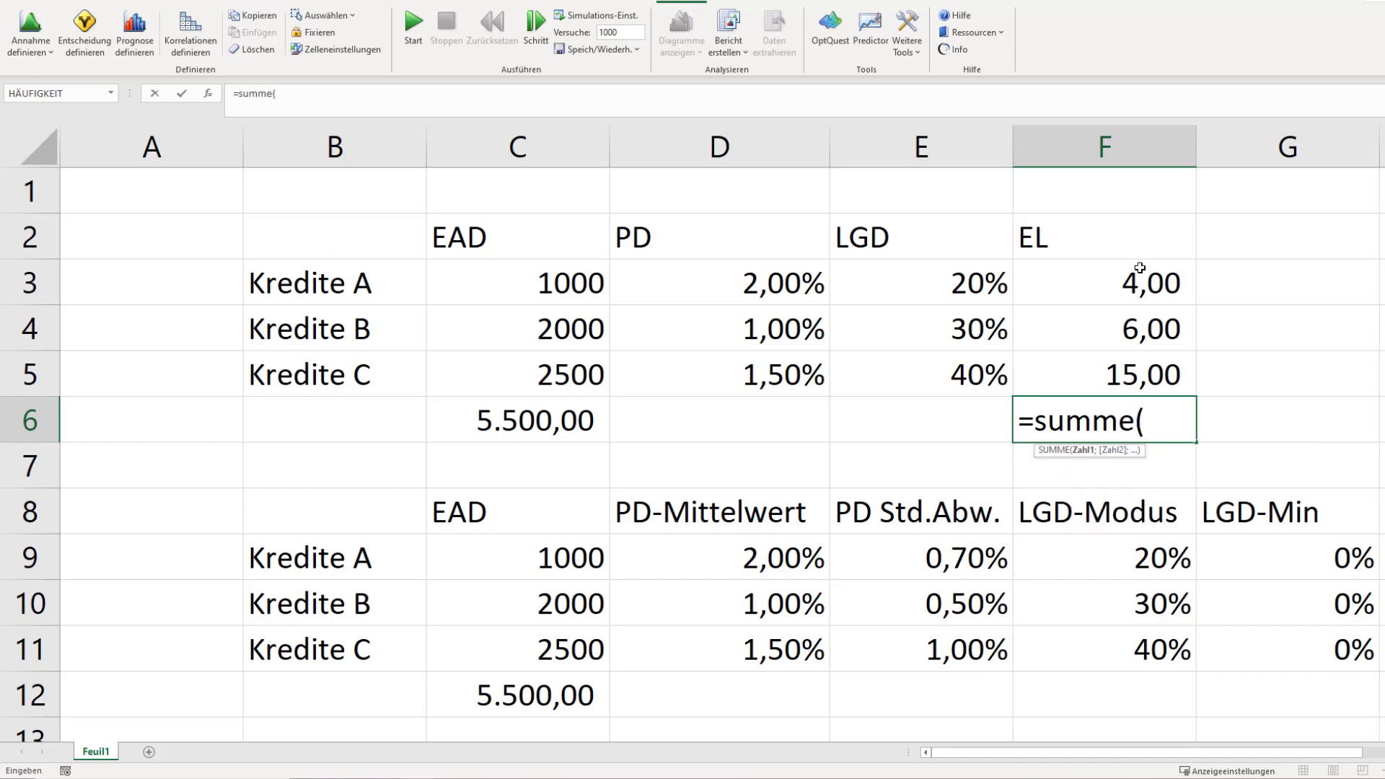
left_click_drag(1137, 274, 1140, 368)
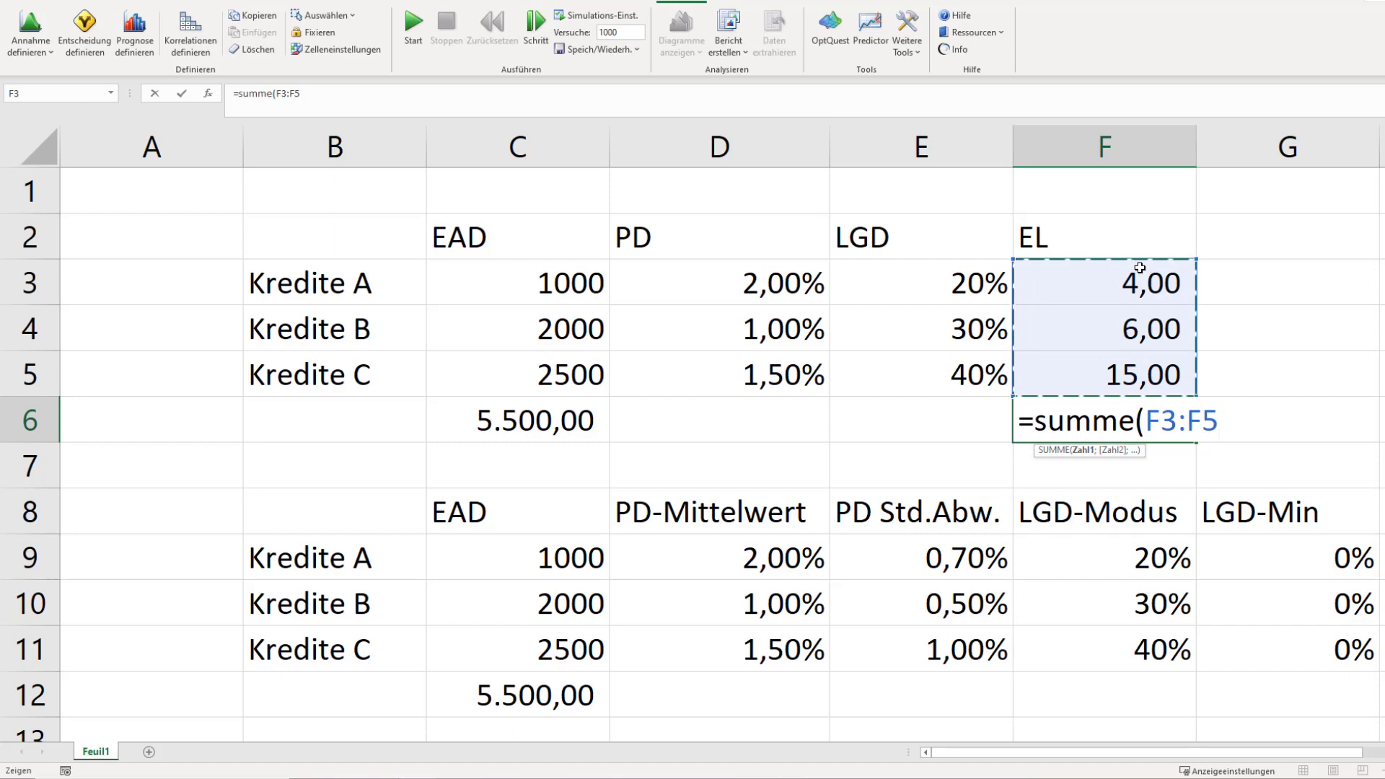
type(")")
key("Return")
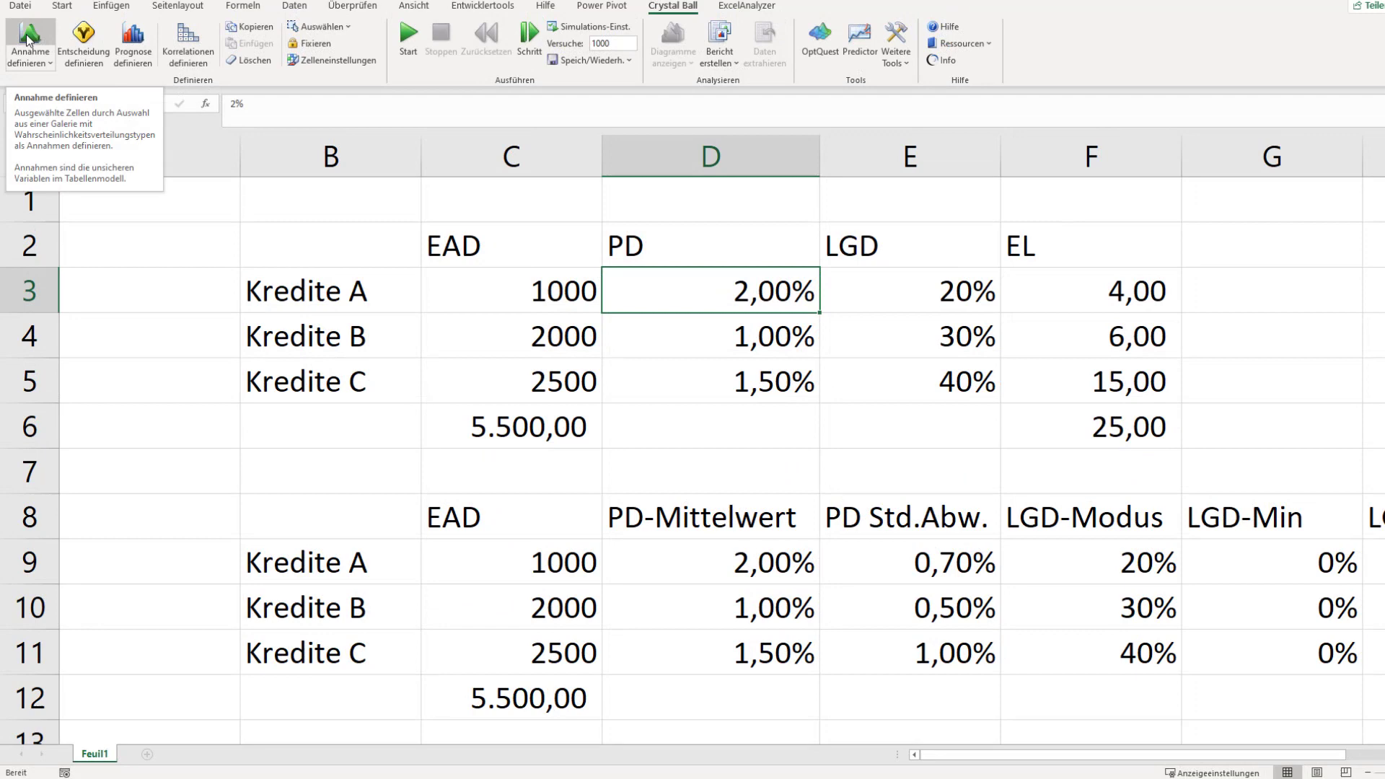
left_click(27, 38)
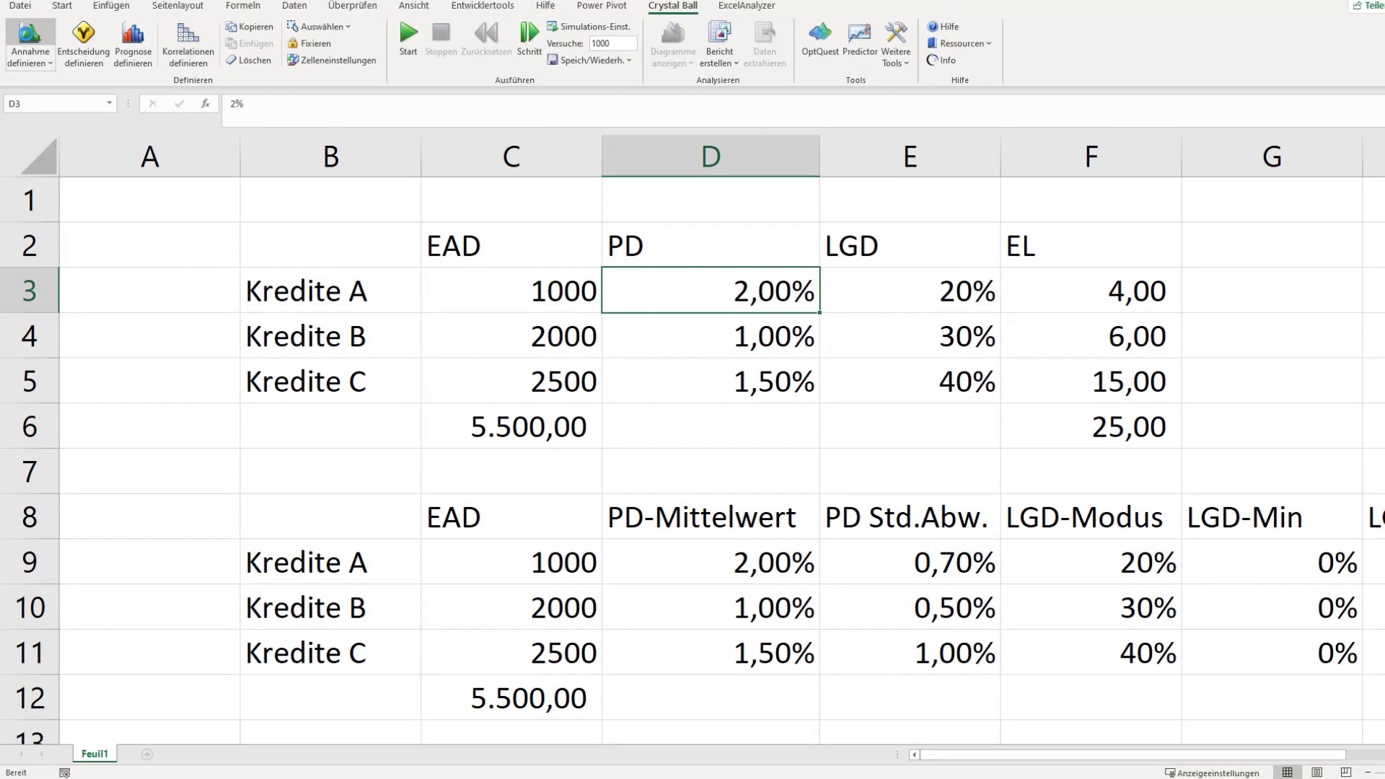
left_click(911, 189)
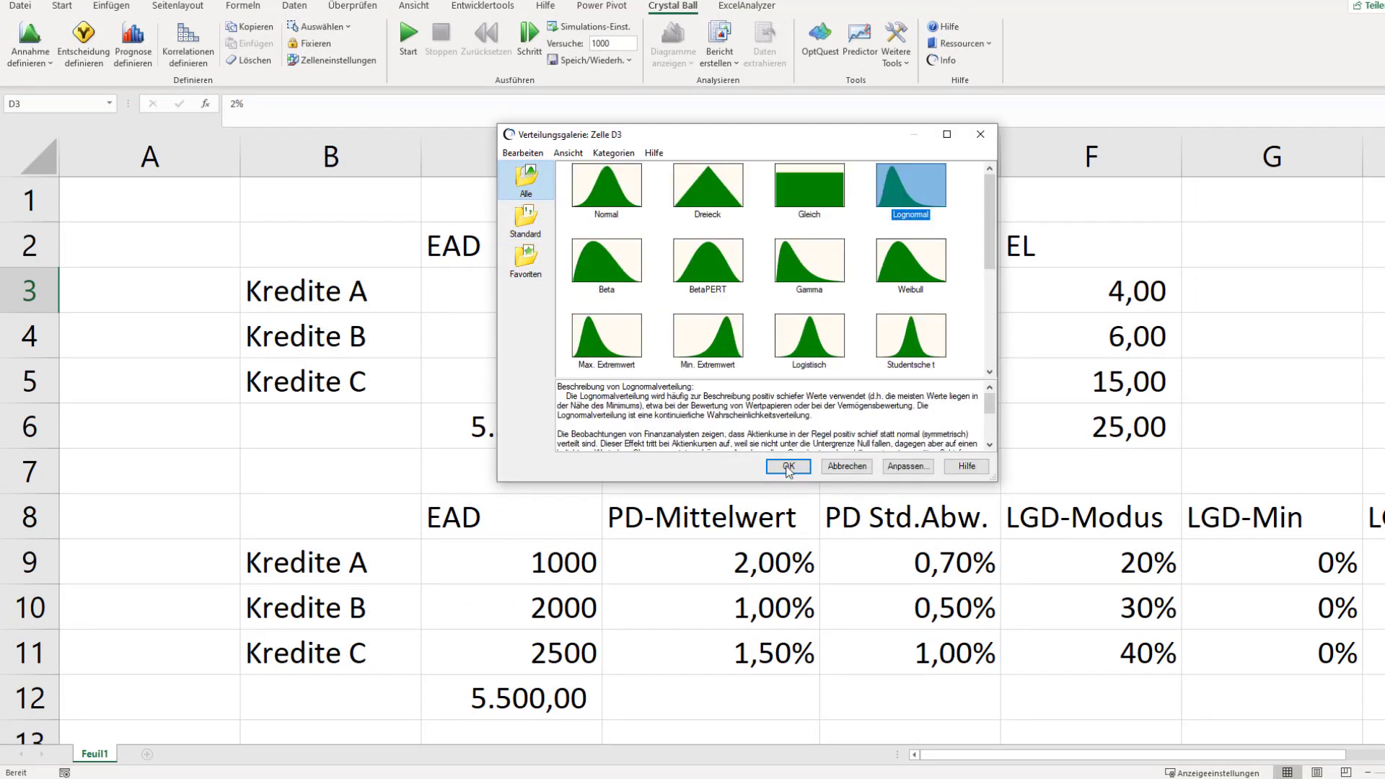
left_click(788, 467)
left_click(791, 440)
left_click(768, 570)
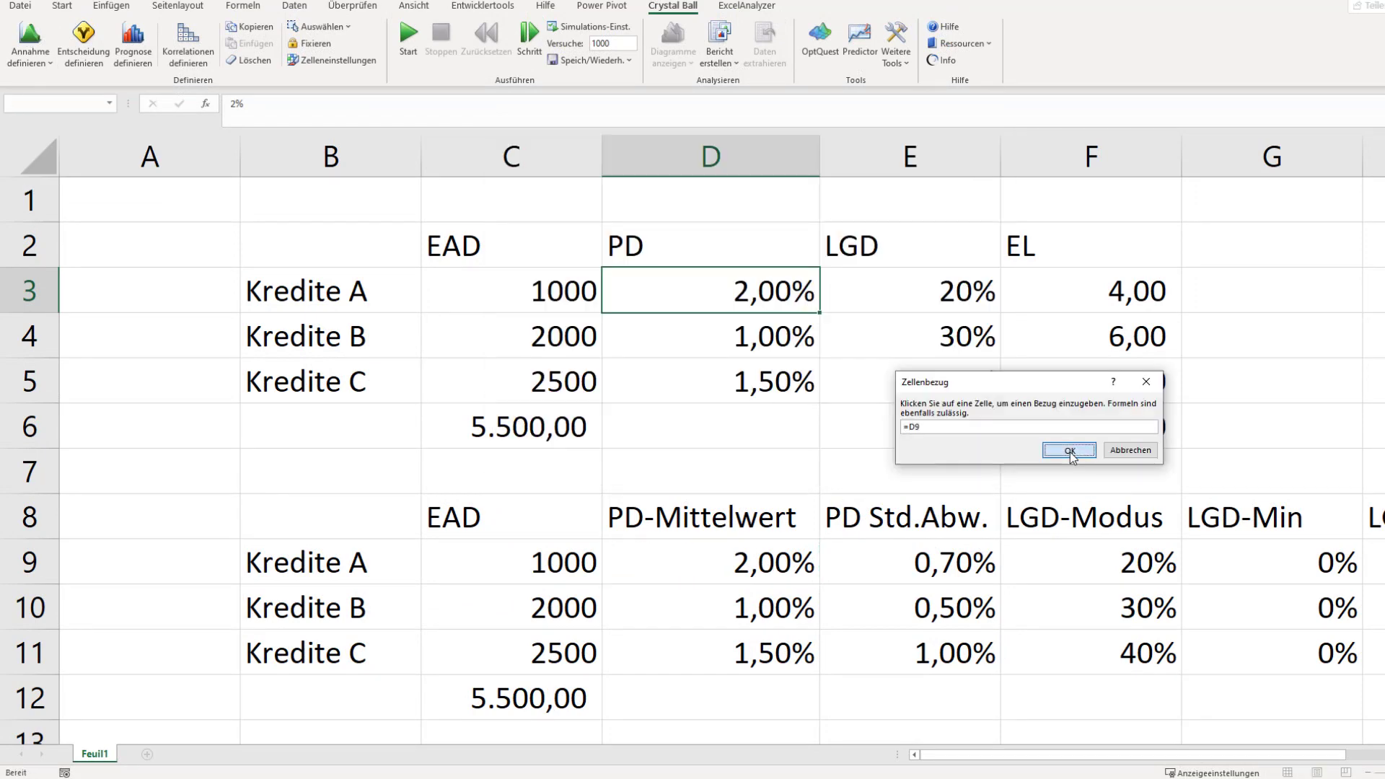
left_click(1070, 450)
left_click(973, 439)
left_click(946, 563)
left_click(1069, 449)
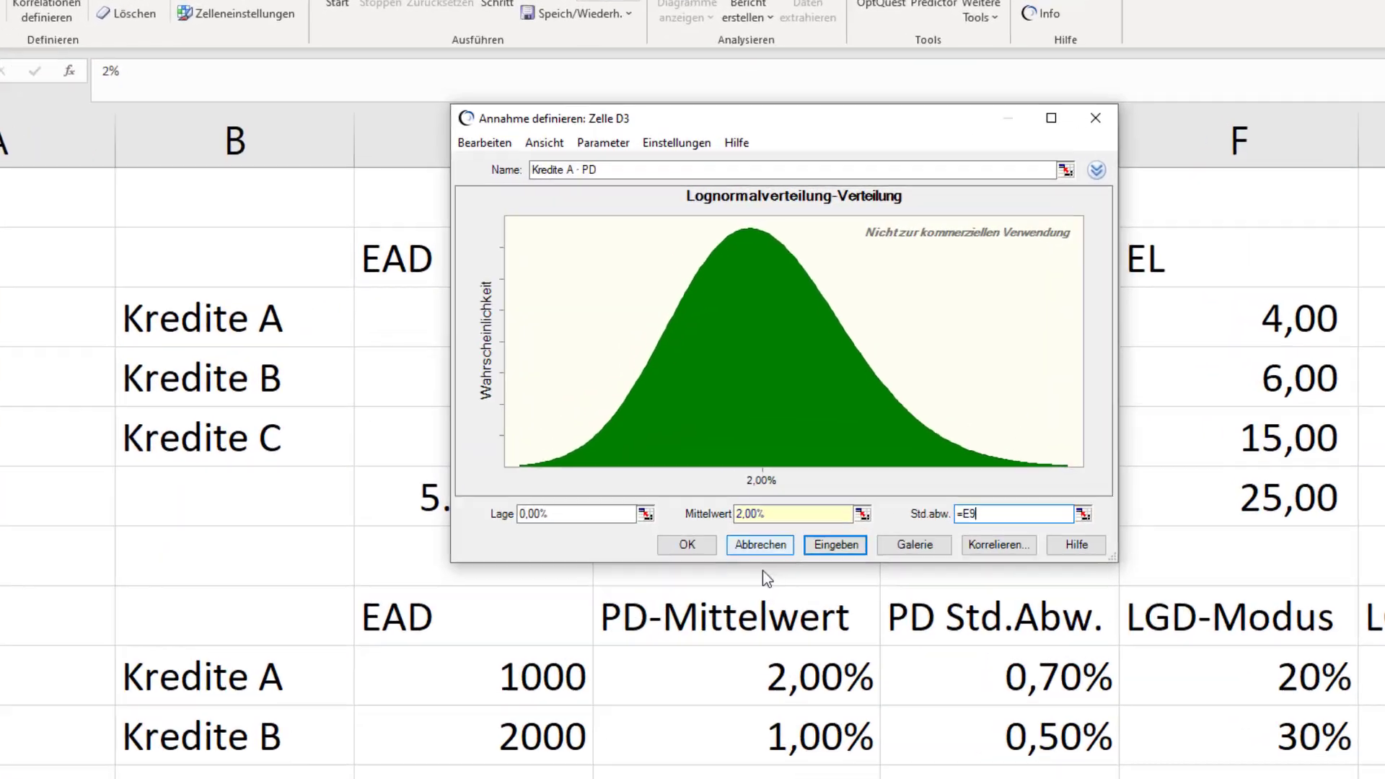
left_click(786, 463)
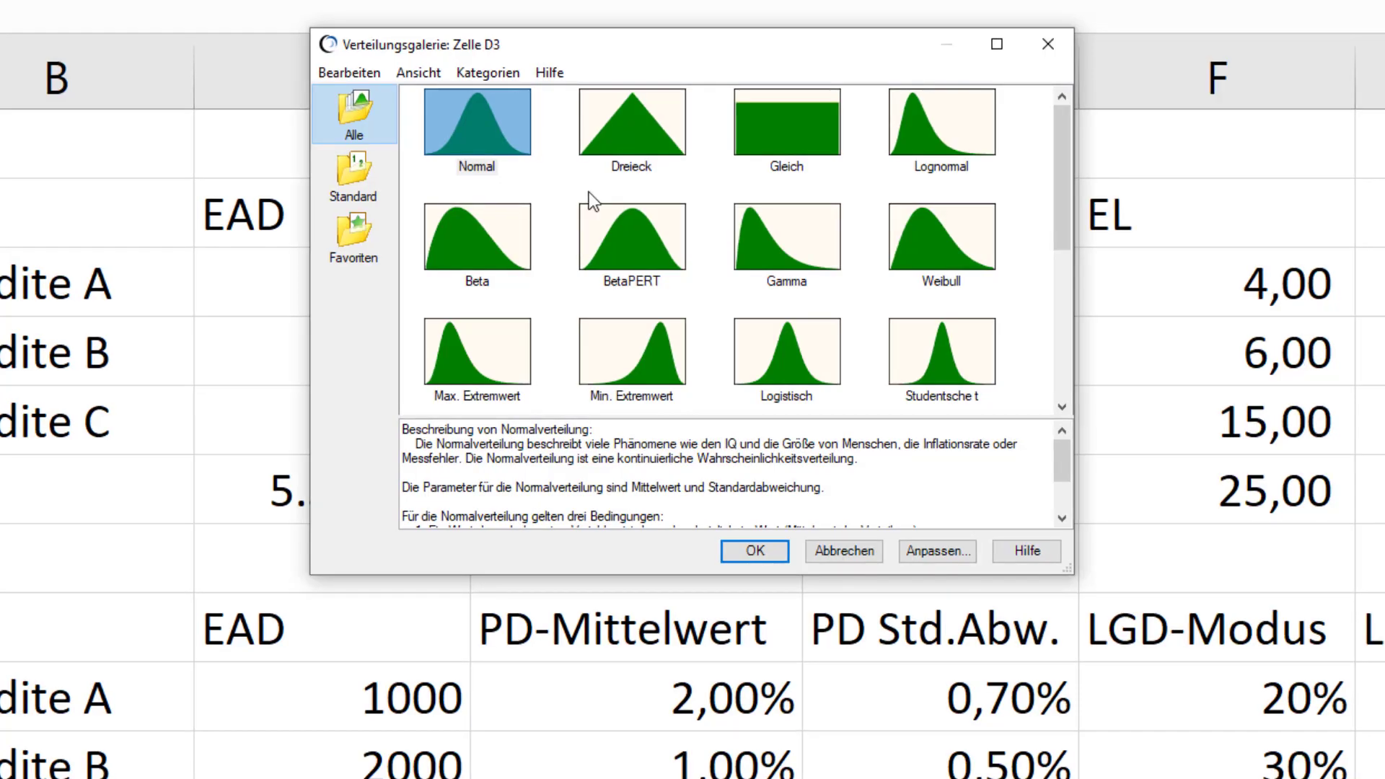
Step: Define PD cell D3 as a lognormal assumption with its mean linked to D9 and its standard deviation linked to E9
left_click(942, 122)
left_click(753, 550)
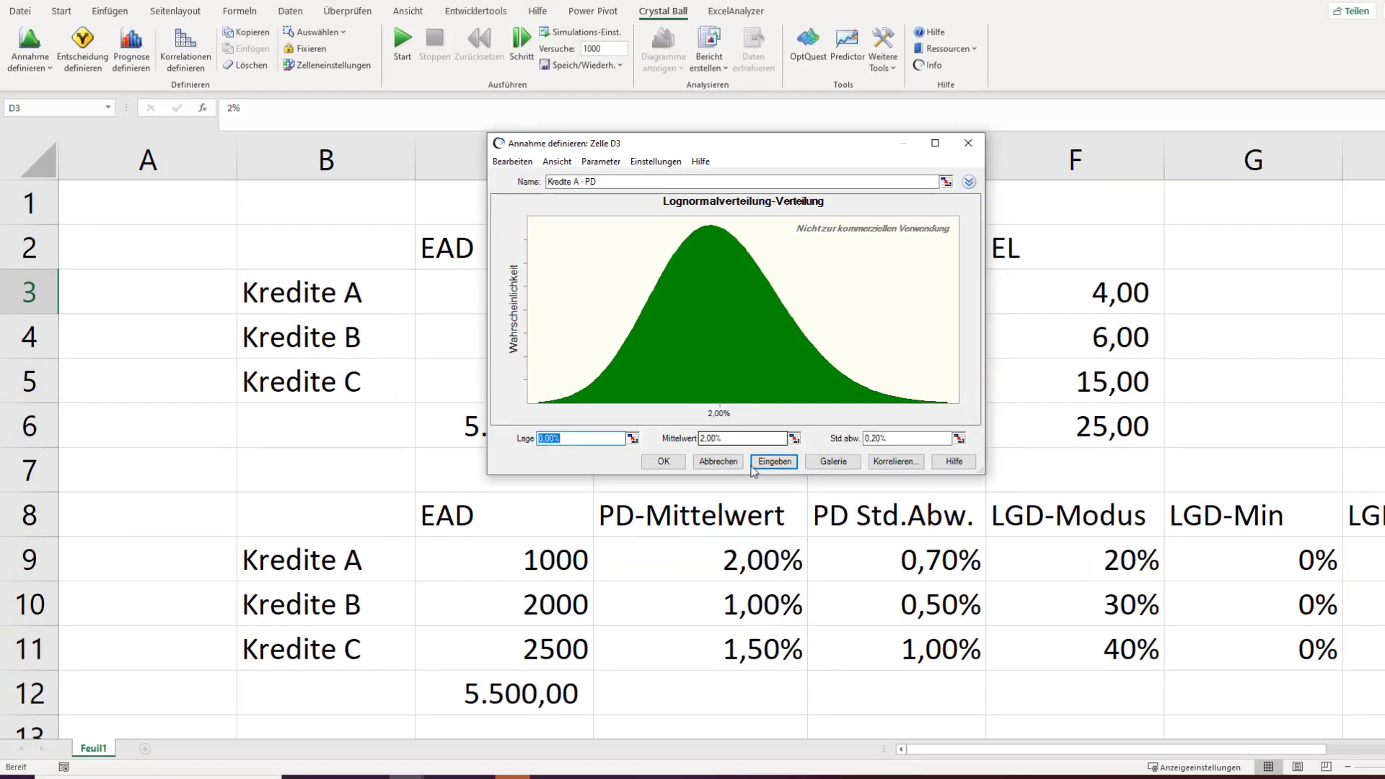
left_click(798, 442)
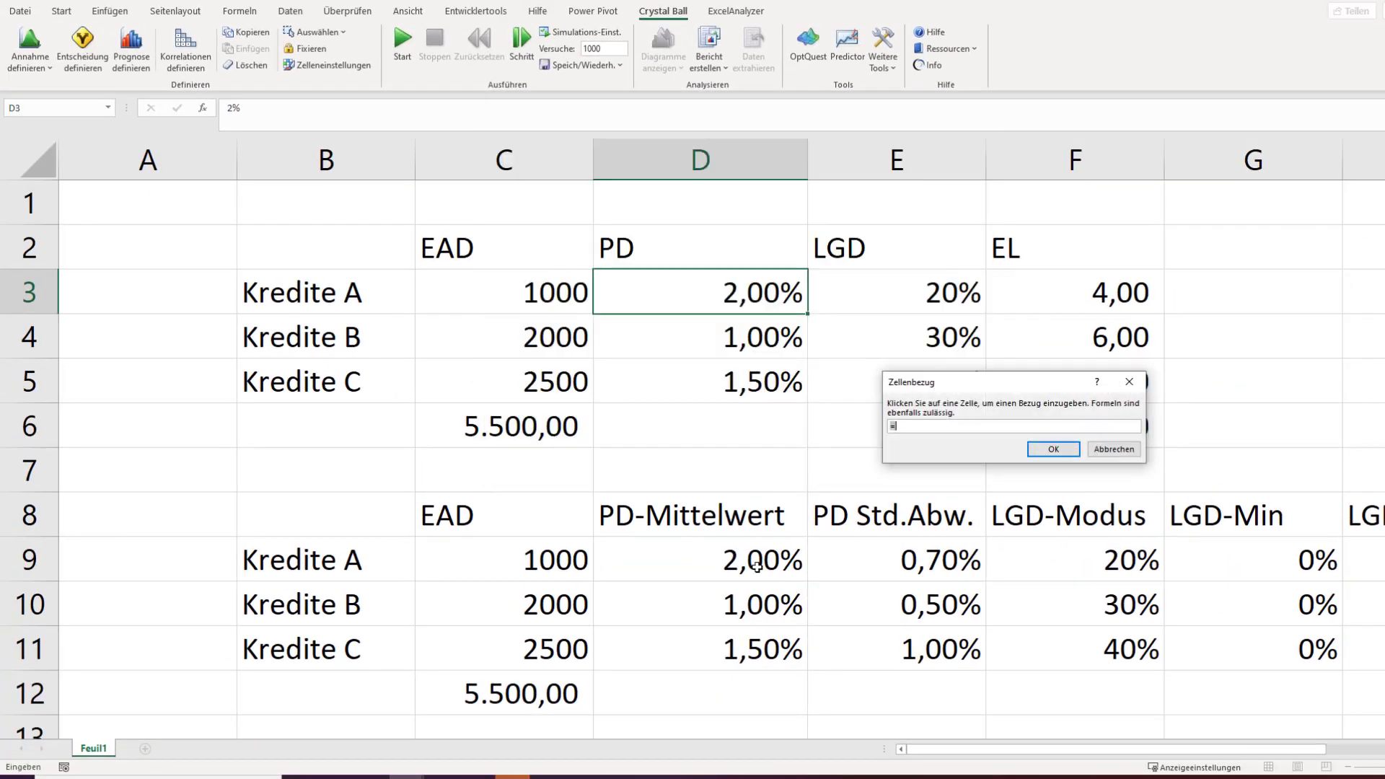
left_click(797, 552)
left_click(1053, 448)
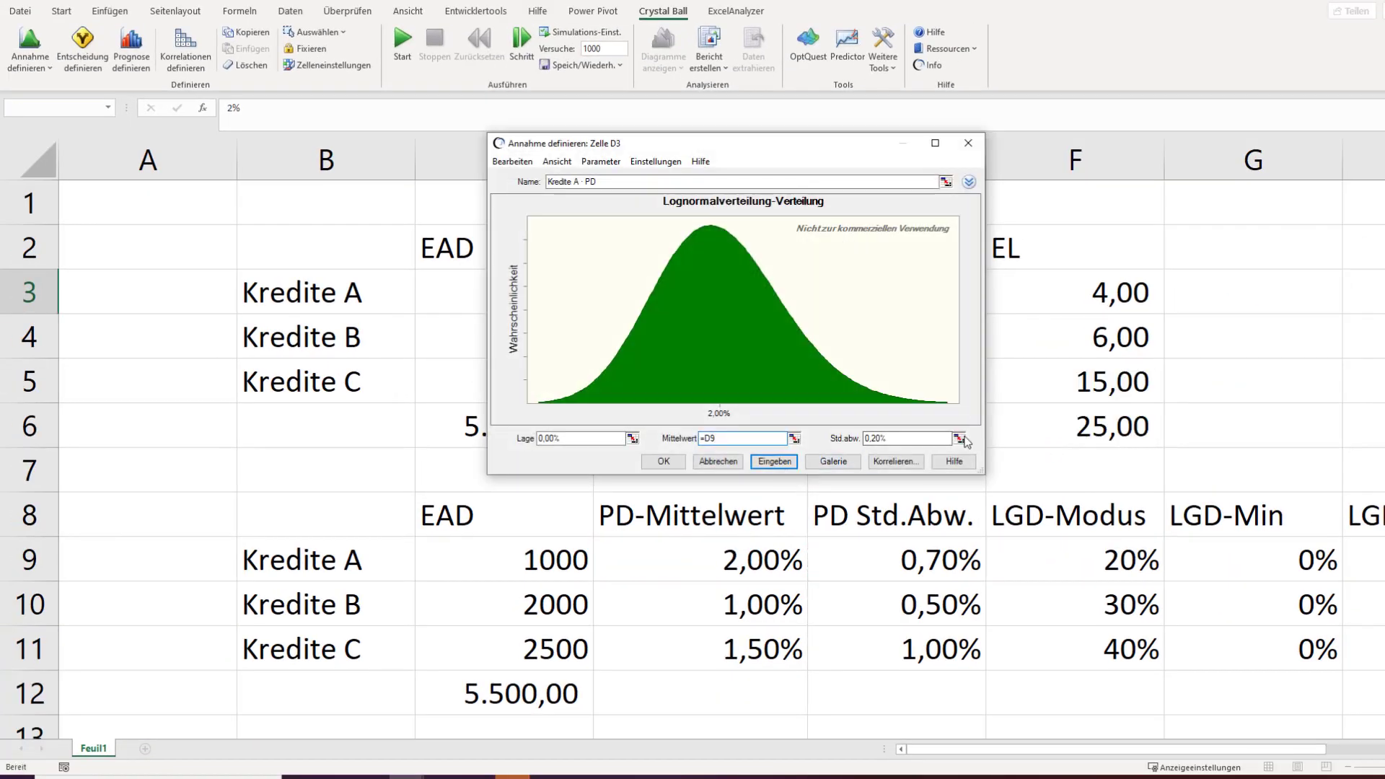
left_click(959, 438)
left_click(902, 560)
left_click(1053, 449)
left_click(789, 467)
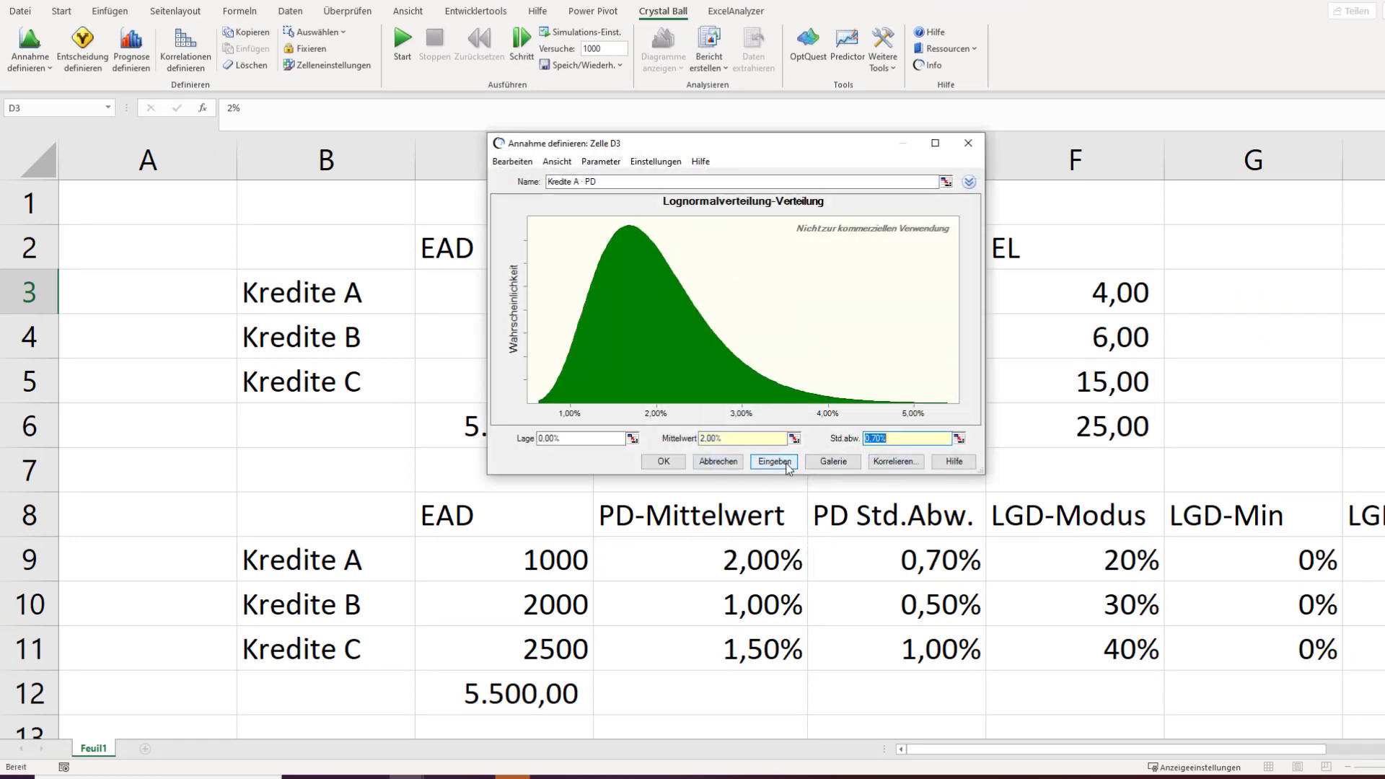
left_click(671, 464)
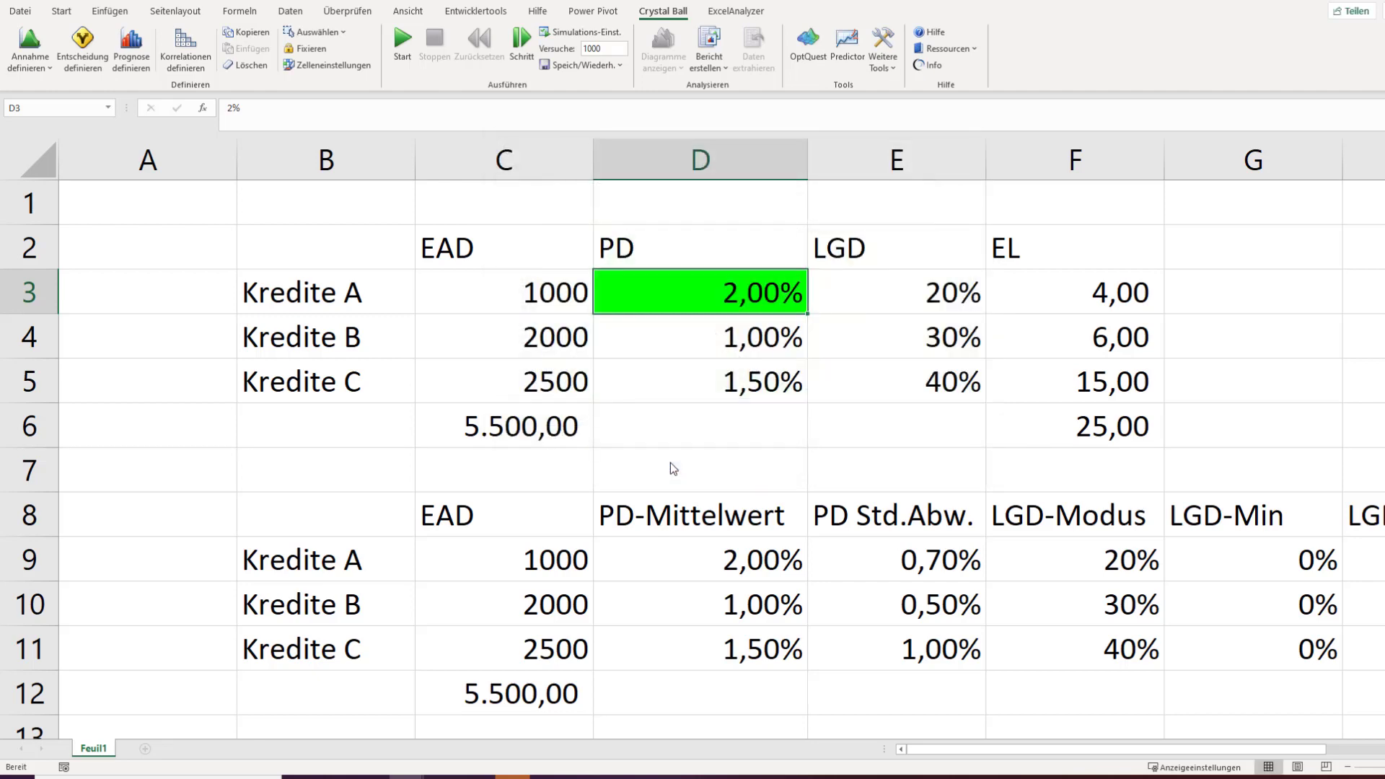
Step: Copy the PD assumption from D3 to cells D4:D5
left_click(246, 32)
left_click_drag(730, 336, 729, 381)
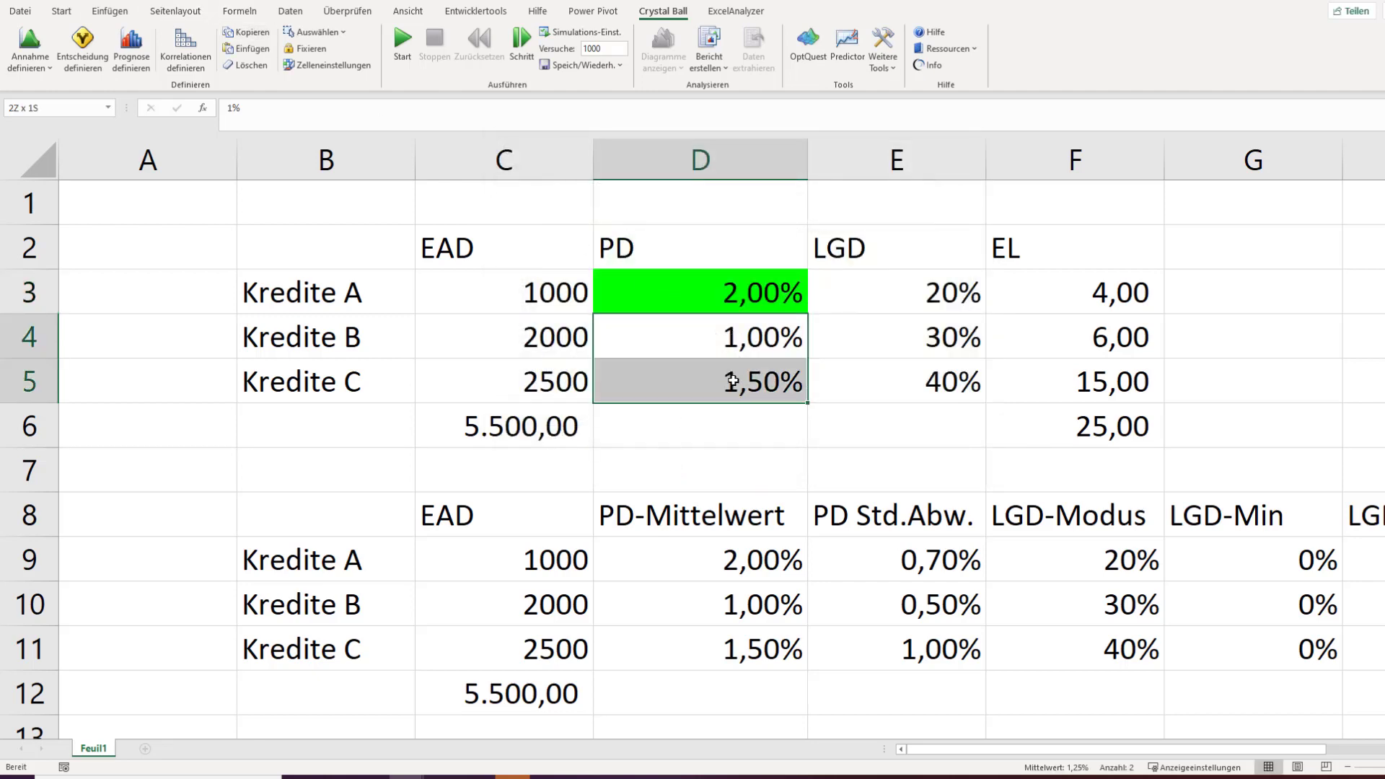
left_click(236, 52)
left_click(862, 436)
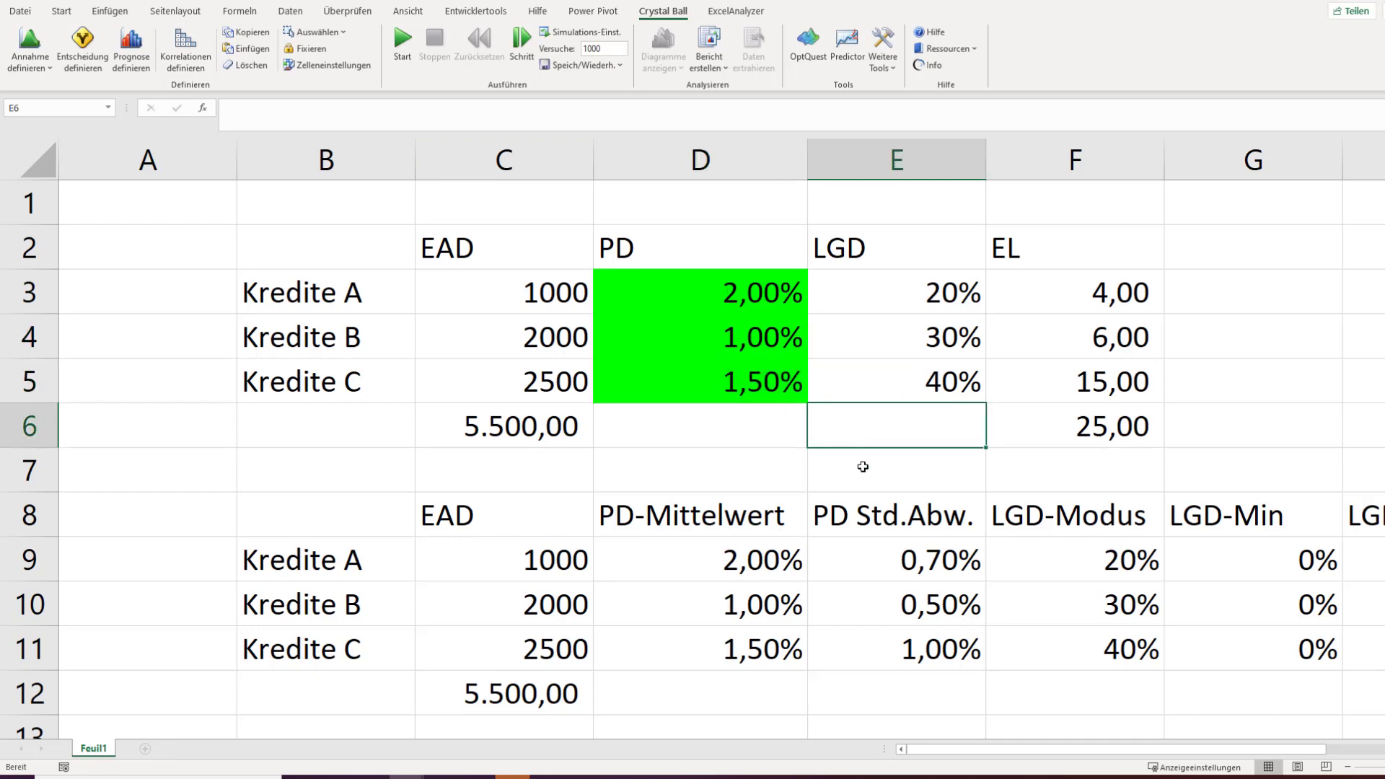
Step: Start a BetaPERT assumption for LGD cell E3 and link its minimum to G9
left_click(906, 285)
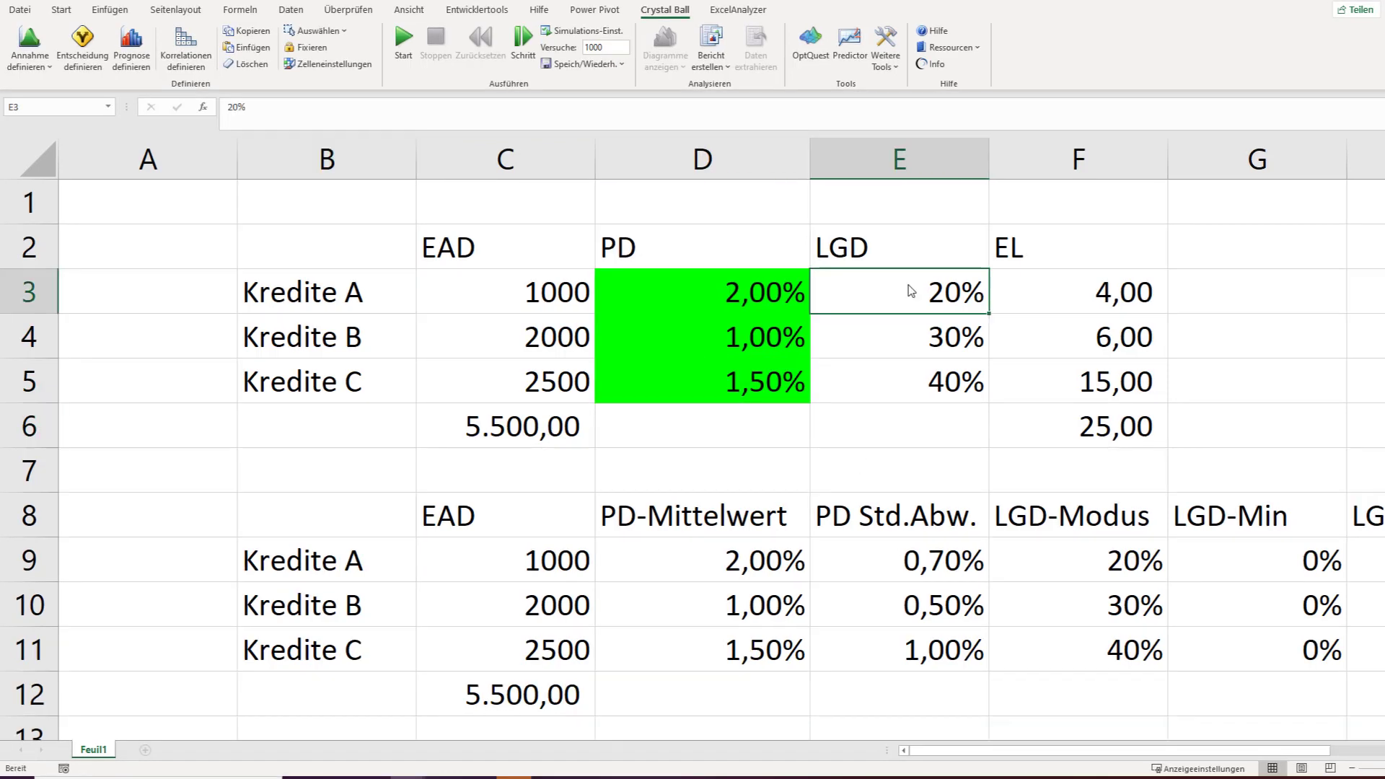
left_click(31, 37)
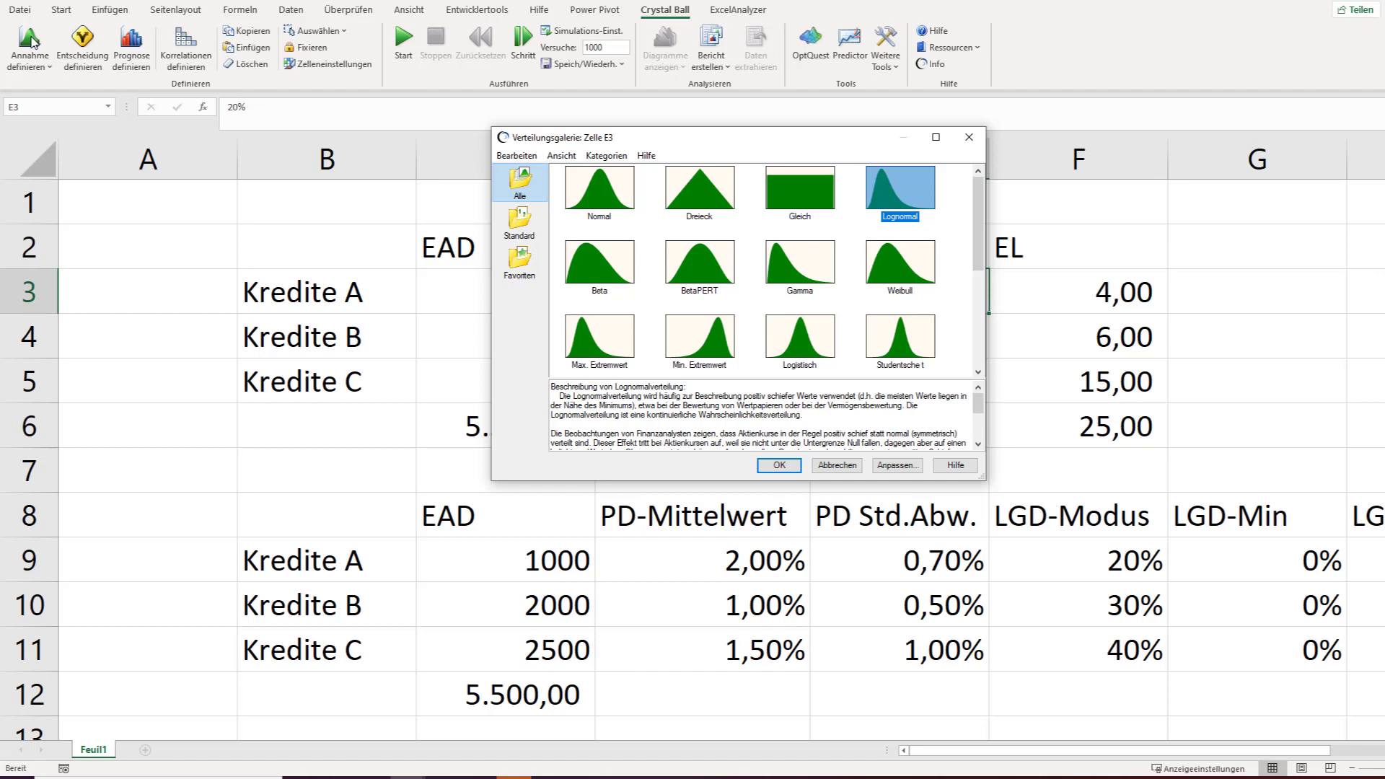
left_click(701, 275)
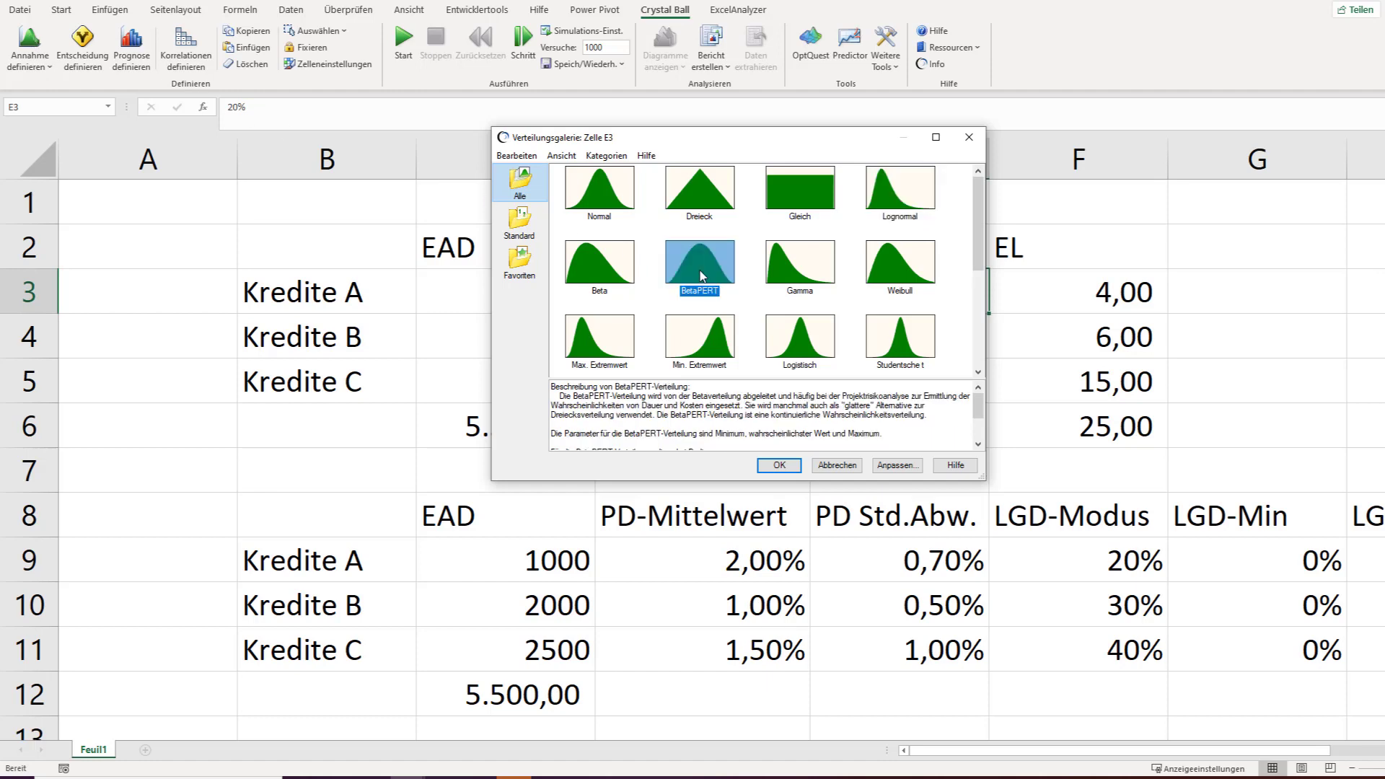
left_click(779, 466)
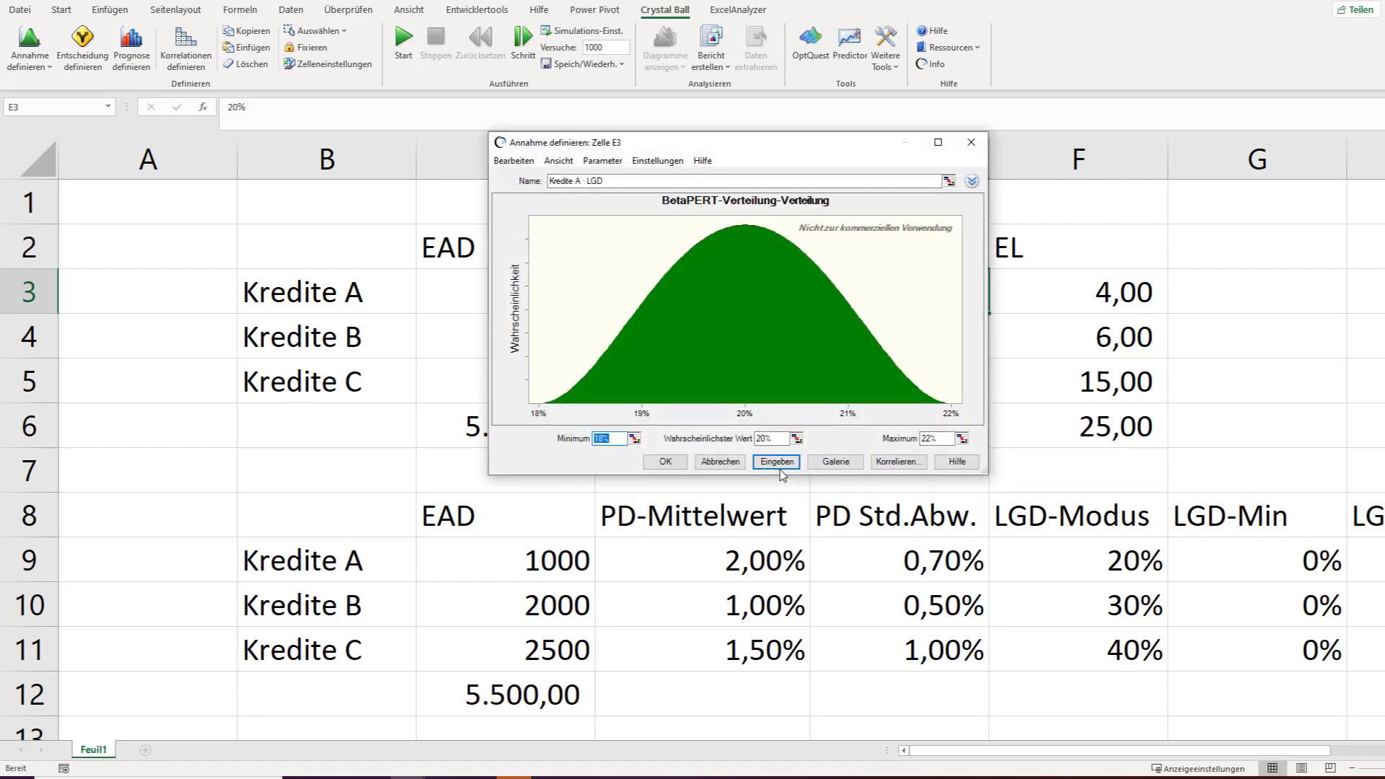
left_click(618, 438)
left_click_drag(617, 437, 543, 442)
left_click(635, 438)
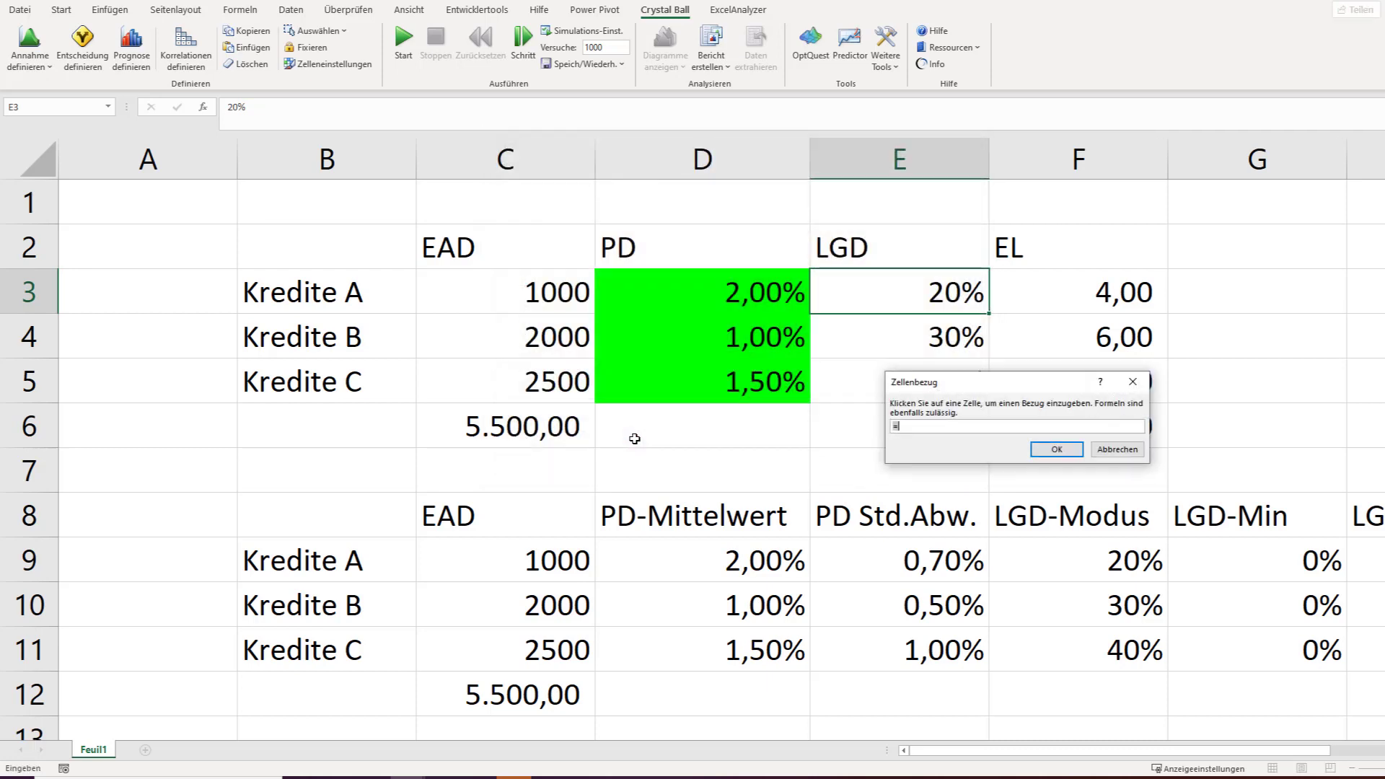
left_click(1288, 565)
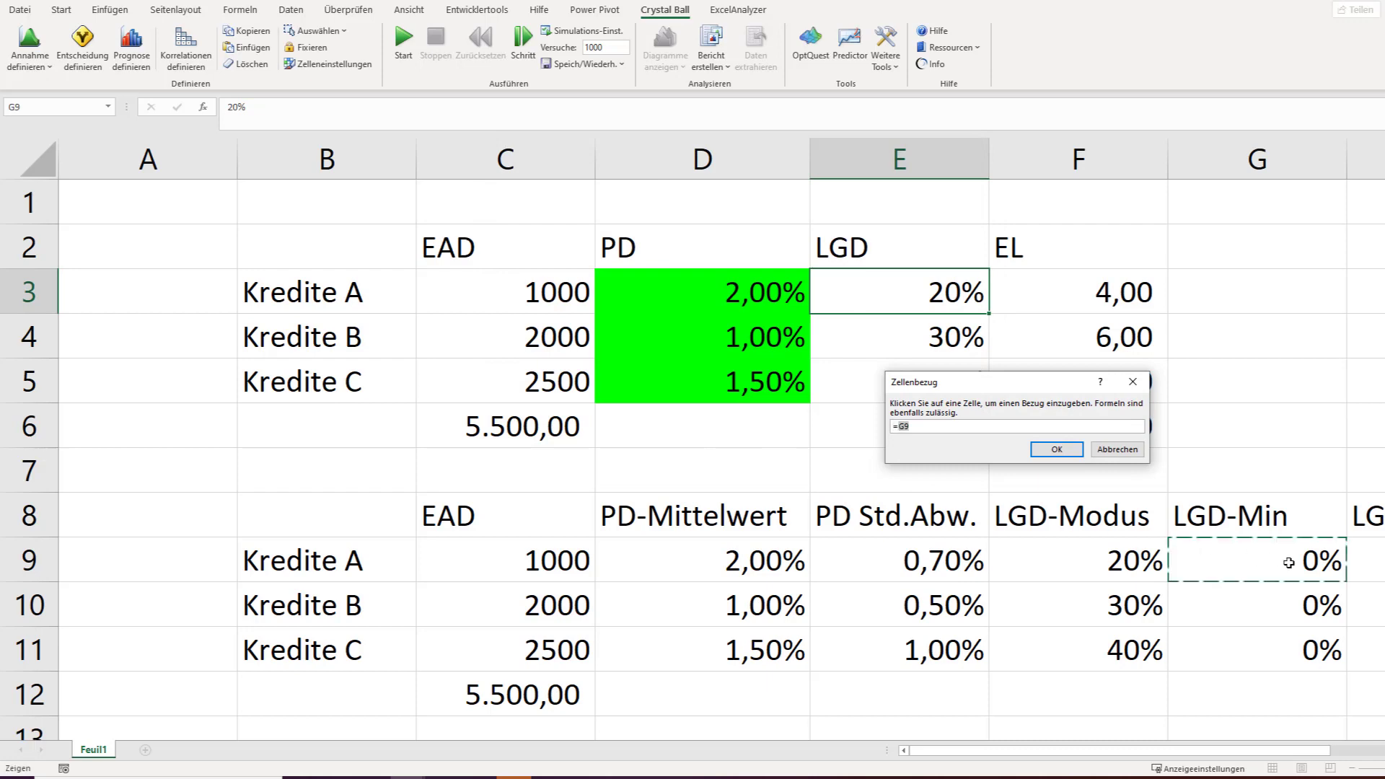
left_click(1050, 449)
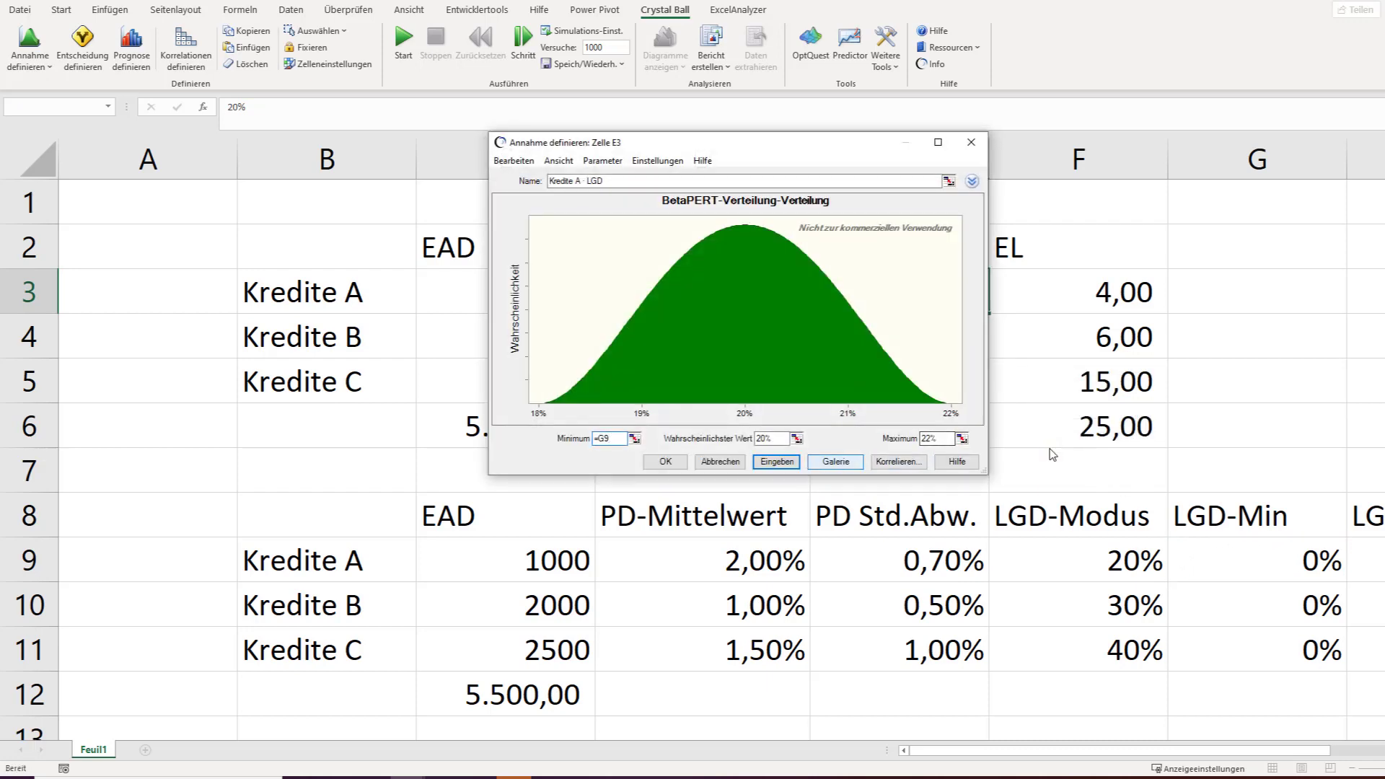
Step: Link the maximum of the E3 BetaPERT assumption to the LGD-Max cell H9 and apply it
left_click(963, 438)
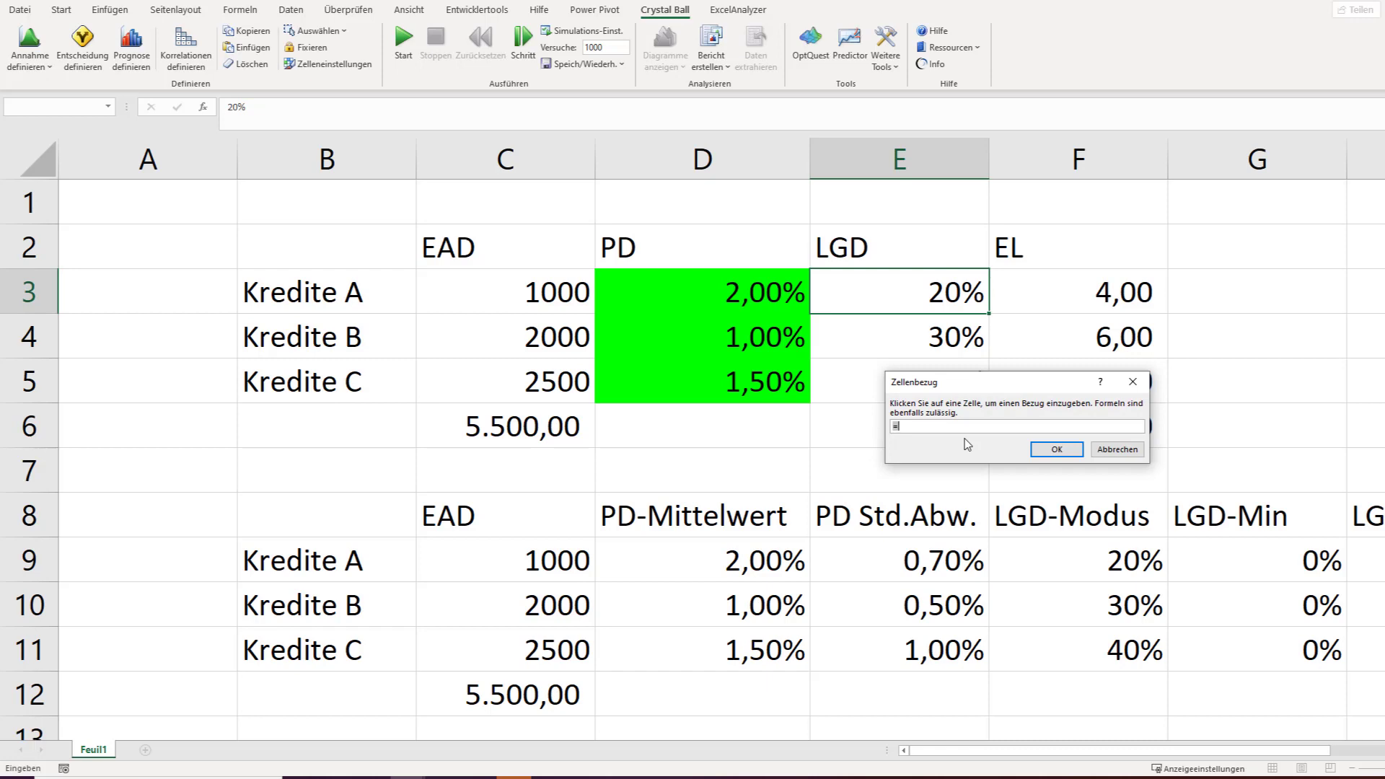
left_click_drag(1159, 753, 1203, 752)
left_click(1315, 554)
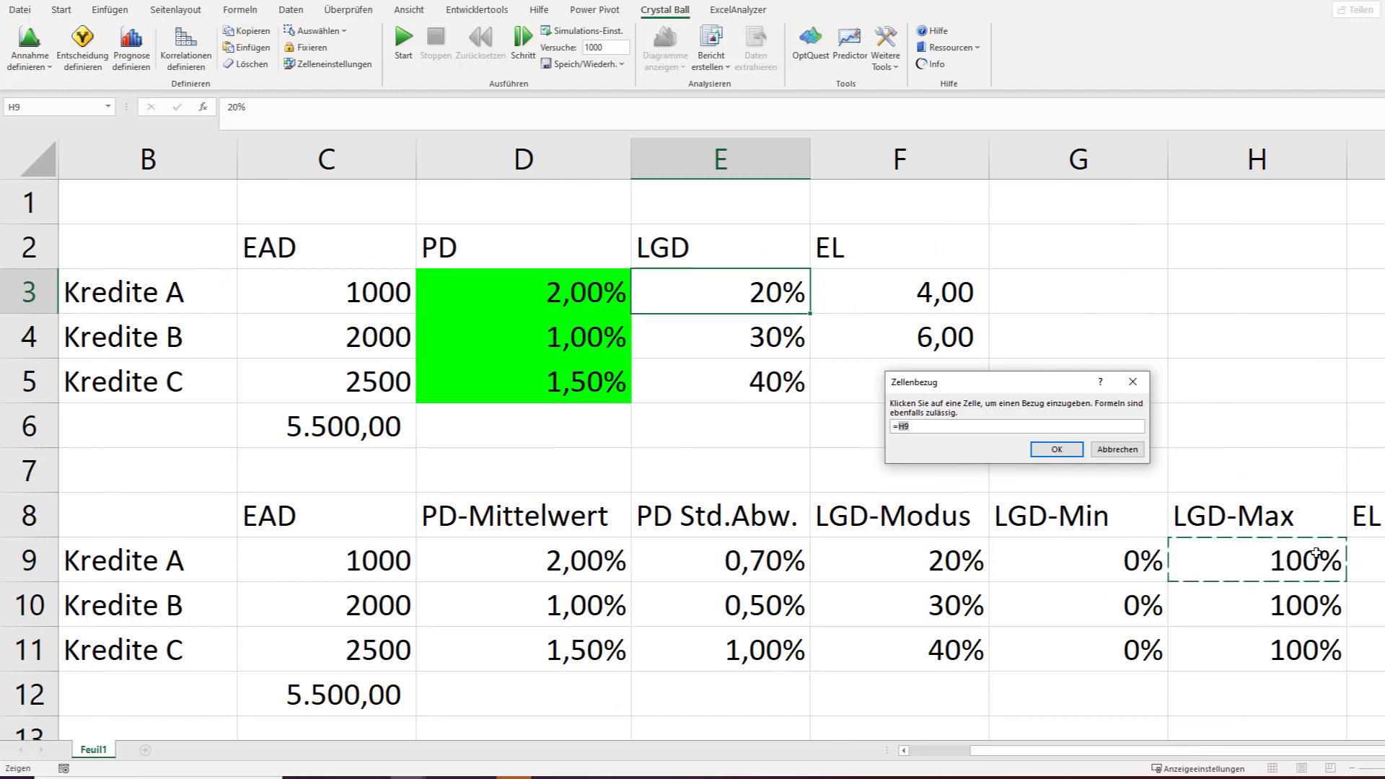
left_click(1041, 449)
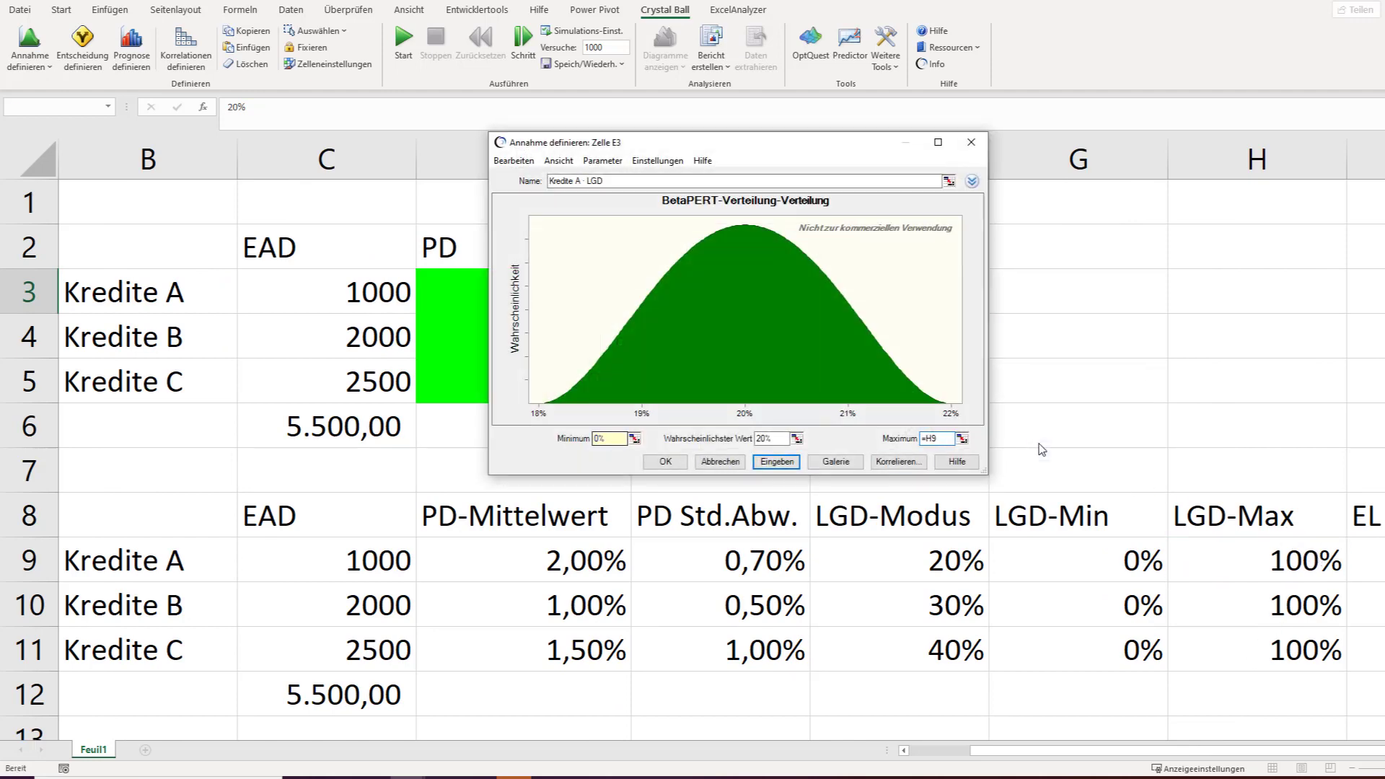
left_click(769, 463)
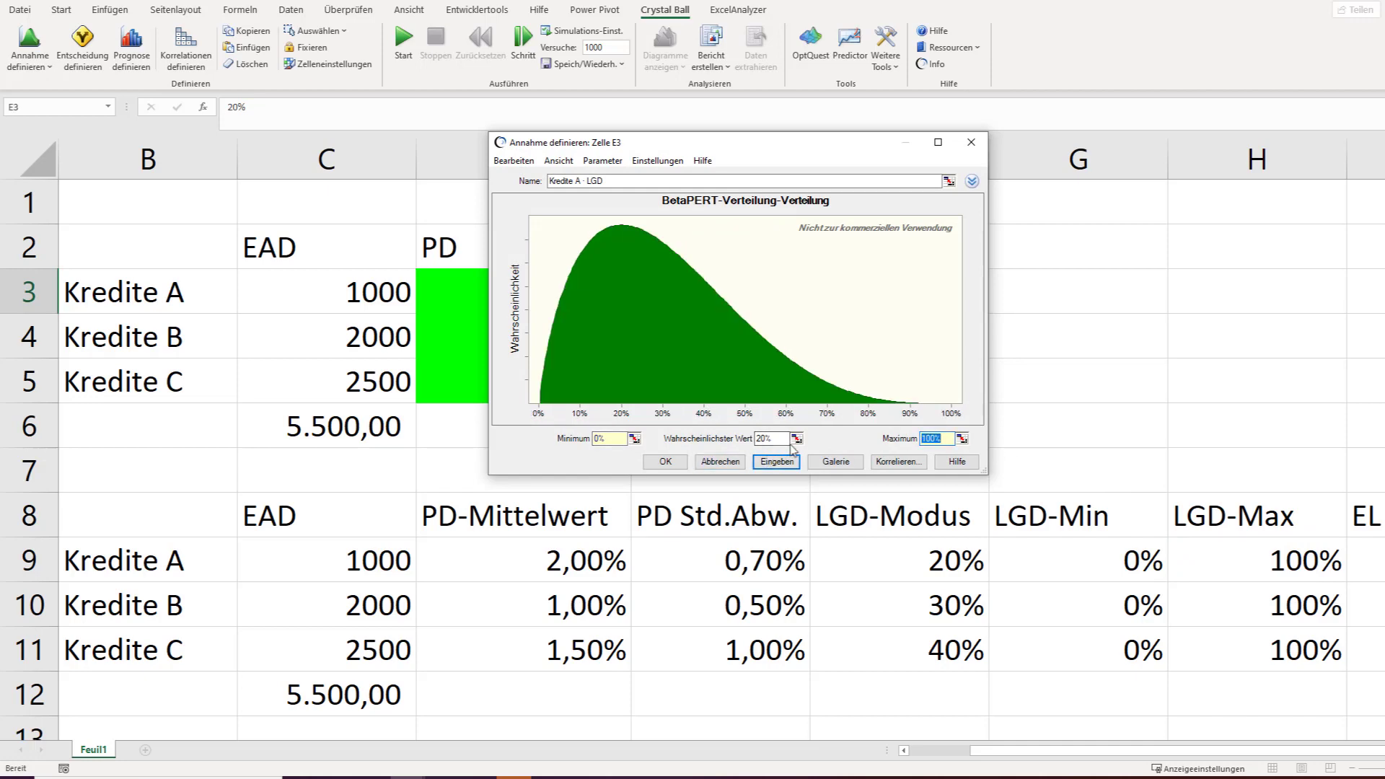
Step: Link the most likely value of the E3 assumption to the LGD-Modus cell F9 and accept the assumption
left_click(796, 439)
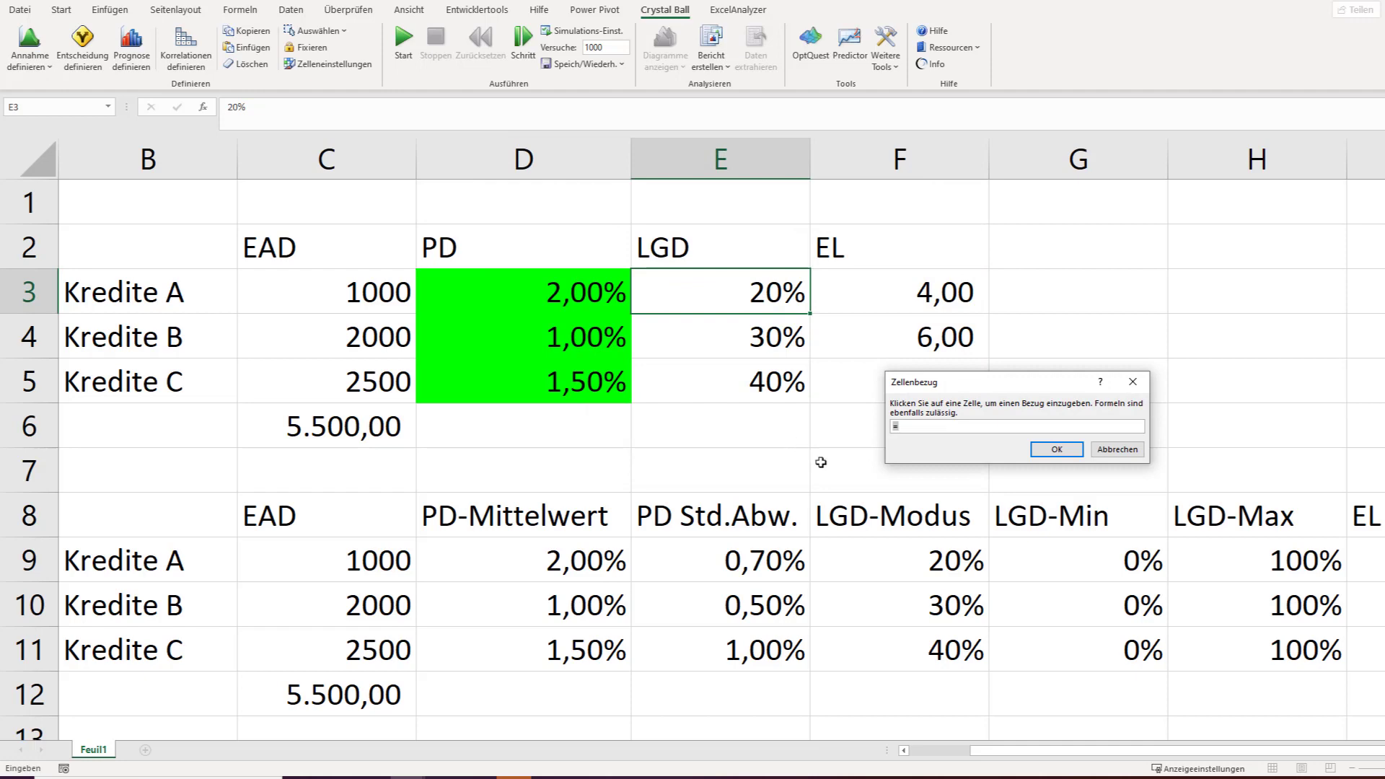
left_click(959, 560)
left_click(1056, 450)
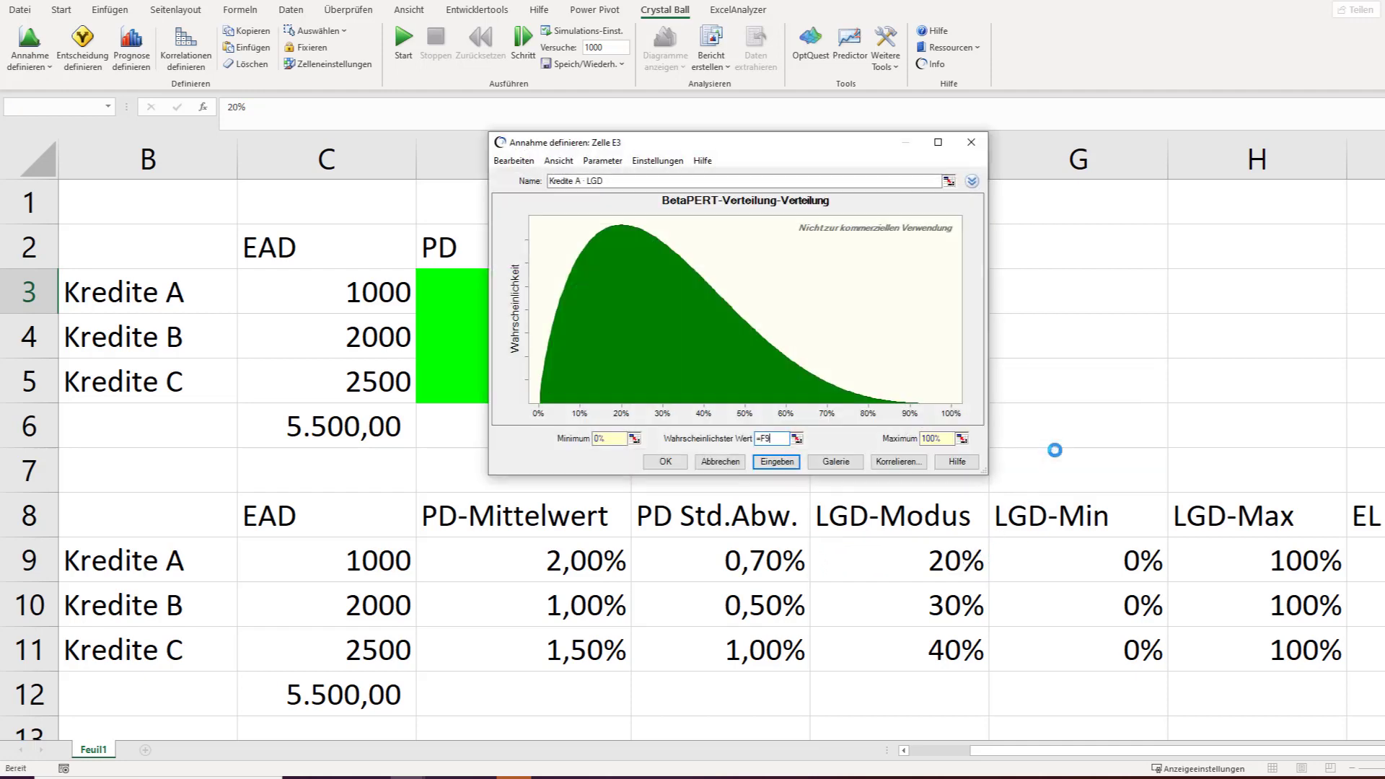
left_click(777, 462)
left_click(655, 462)
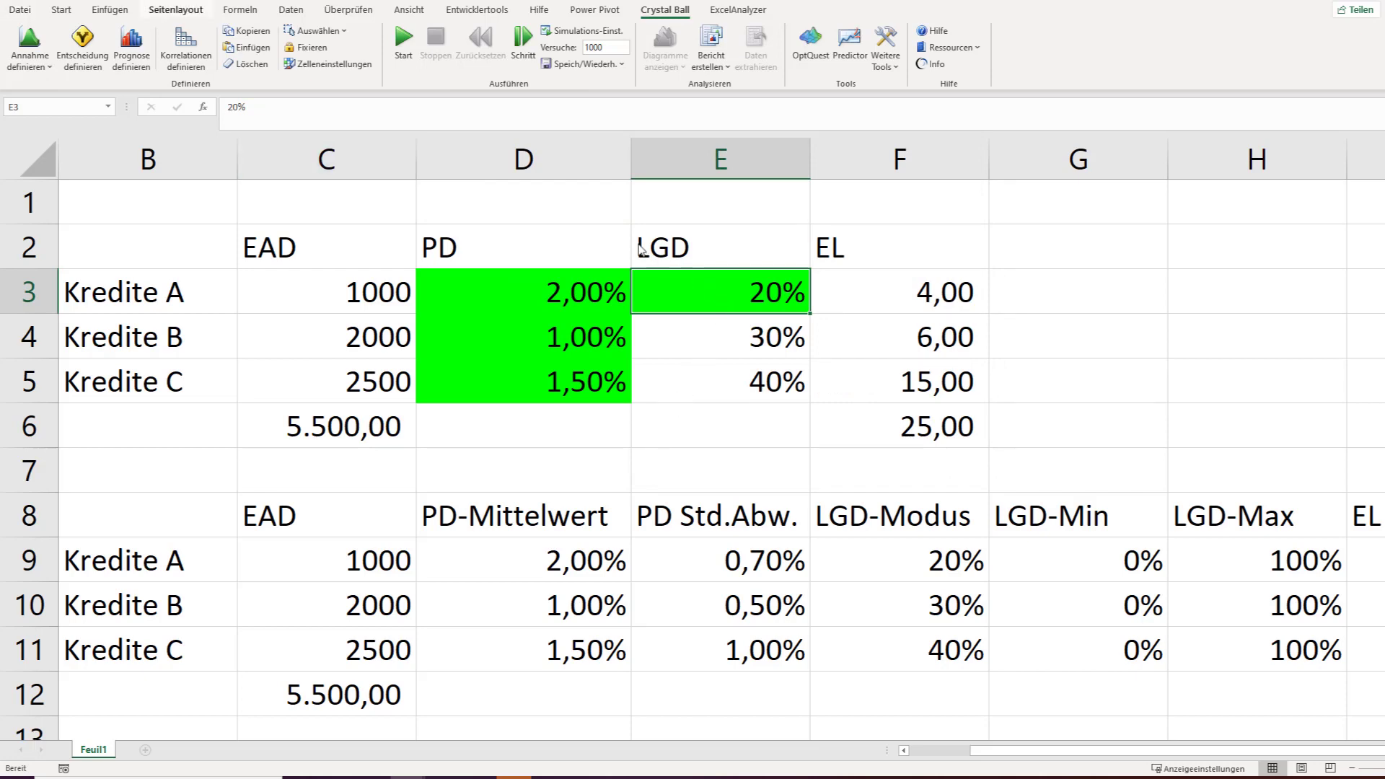
Step: Copy the LGD assumption from E3 to cells E4:E5
left_click(259, 36)
left_click_drag(717, 339, 722, 370)
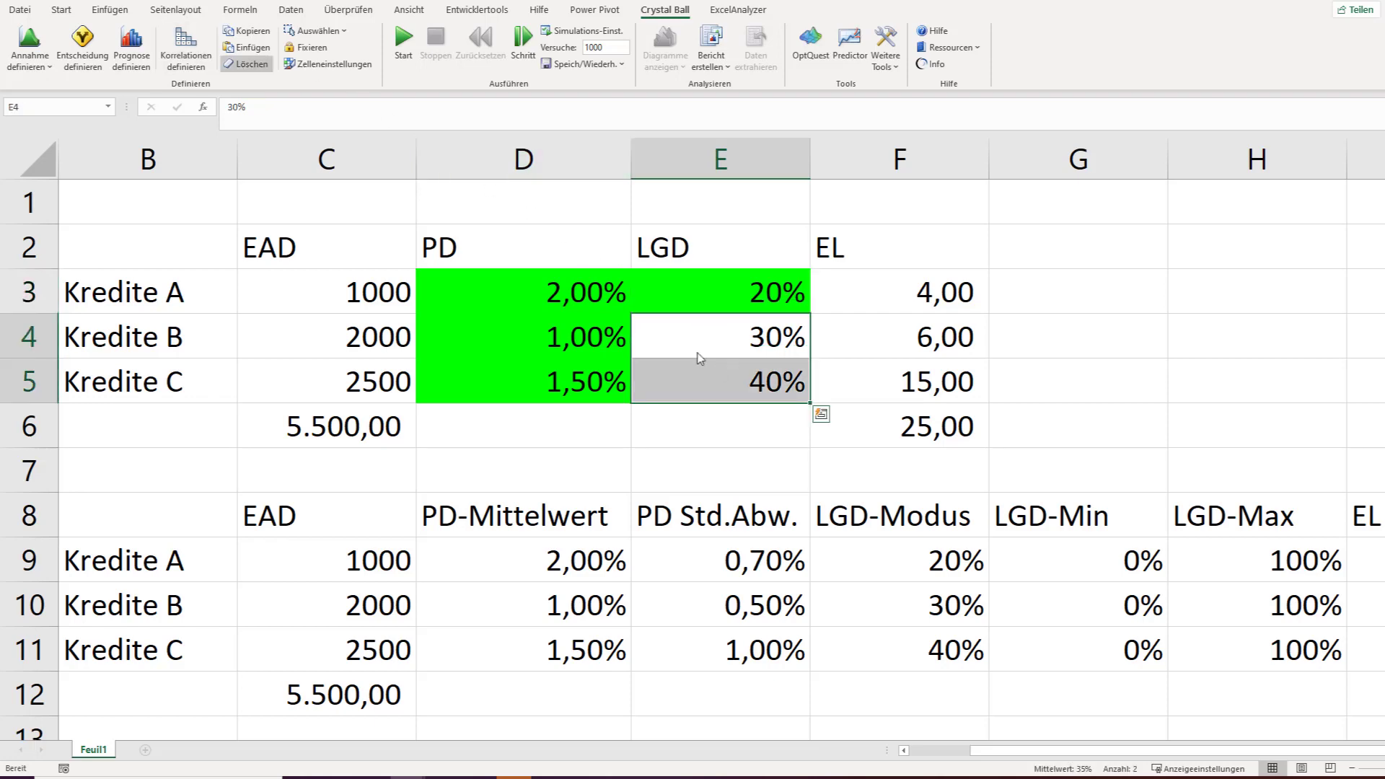
left_click(259, 49)
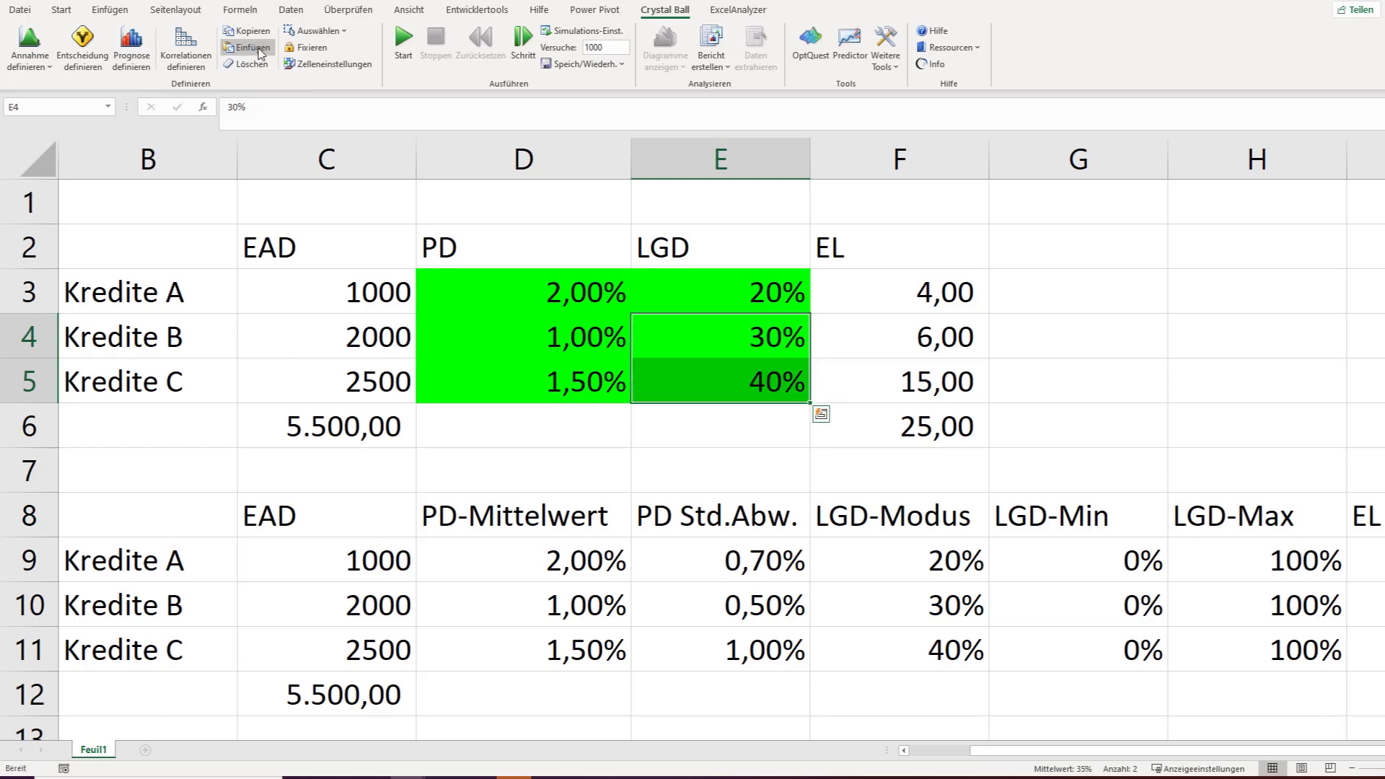
Step: Run the 10000-trial simulation and move the Expected Losses EL forecast chart clear of the LGD column
left_click(1027, 345)
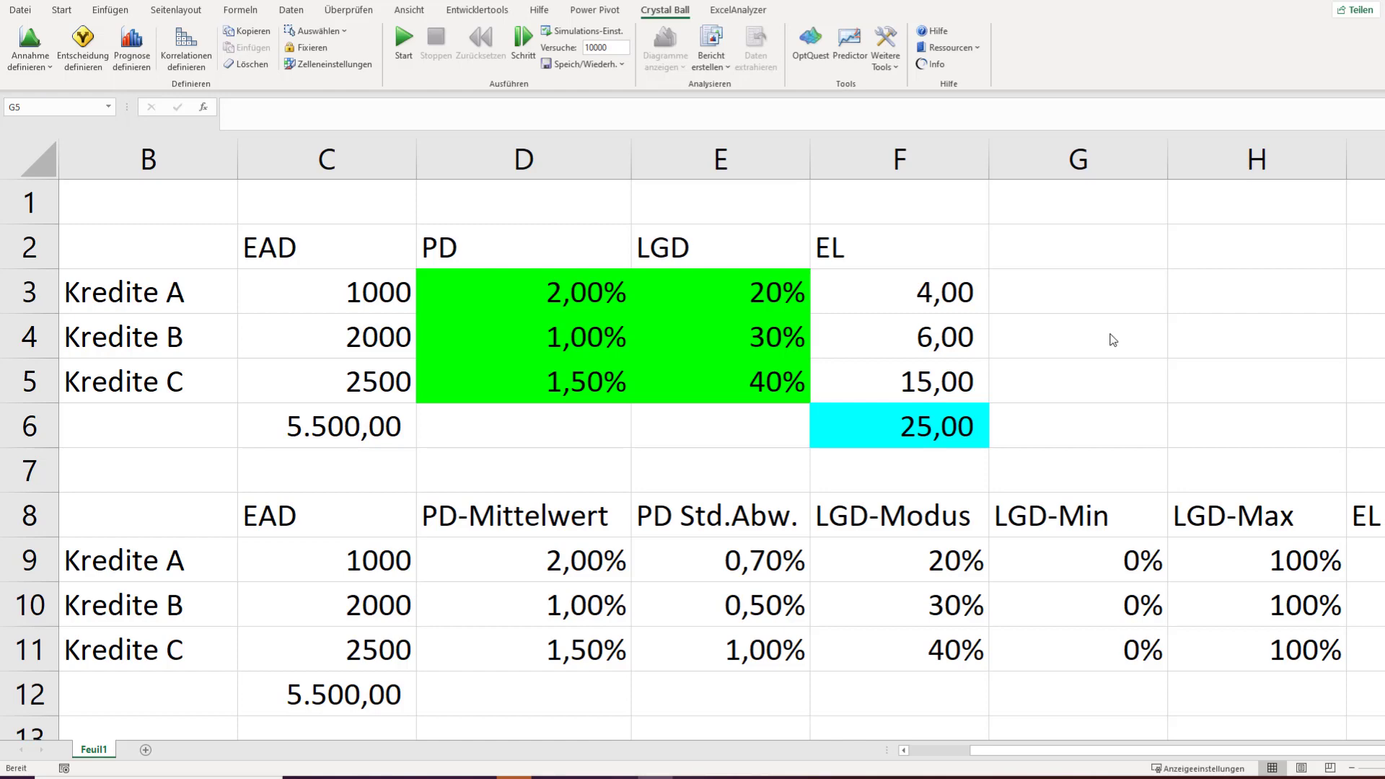
left_click(409, 36)
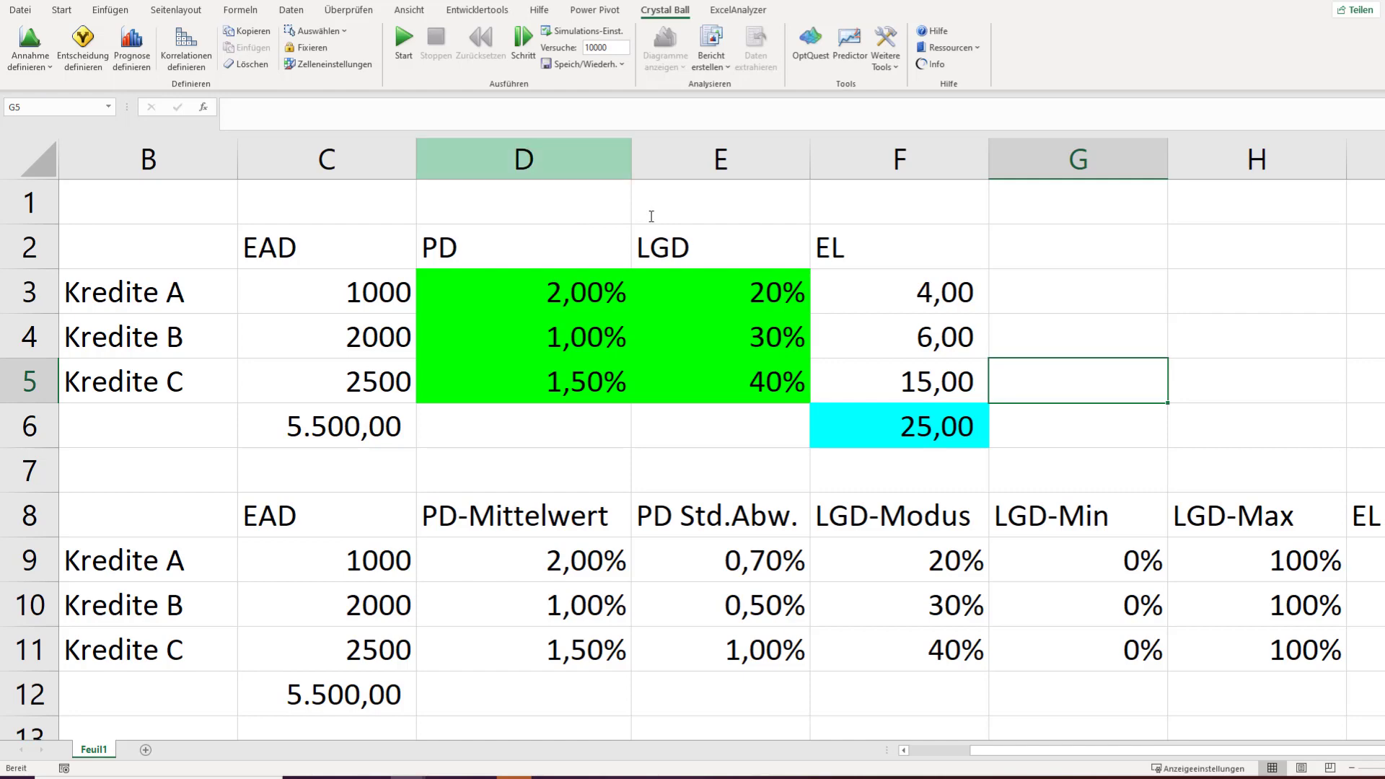
left_click(405, 40)
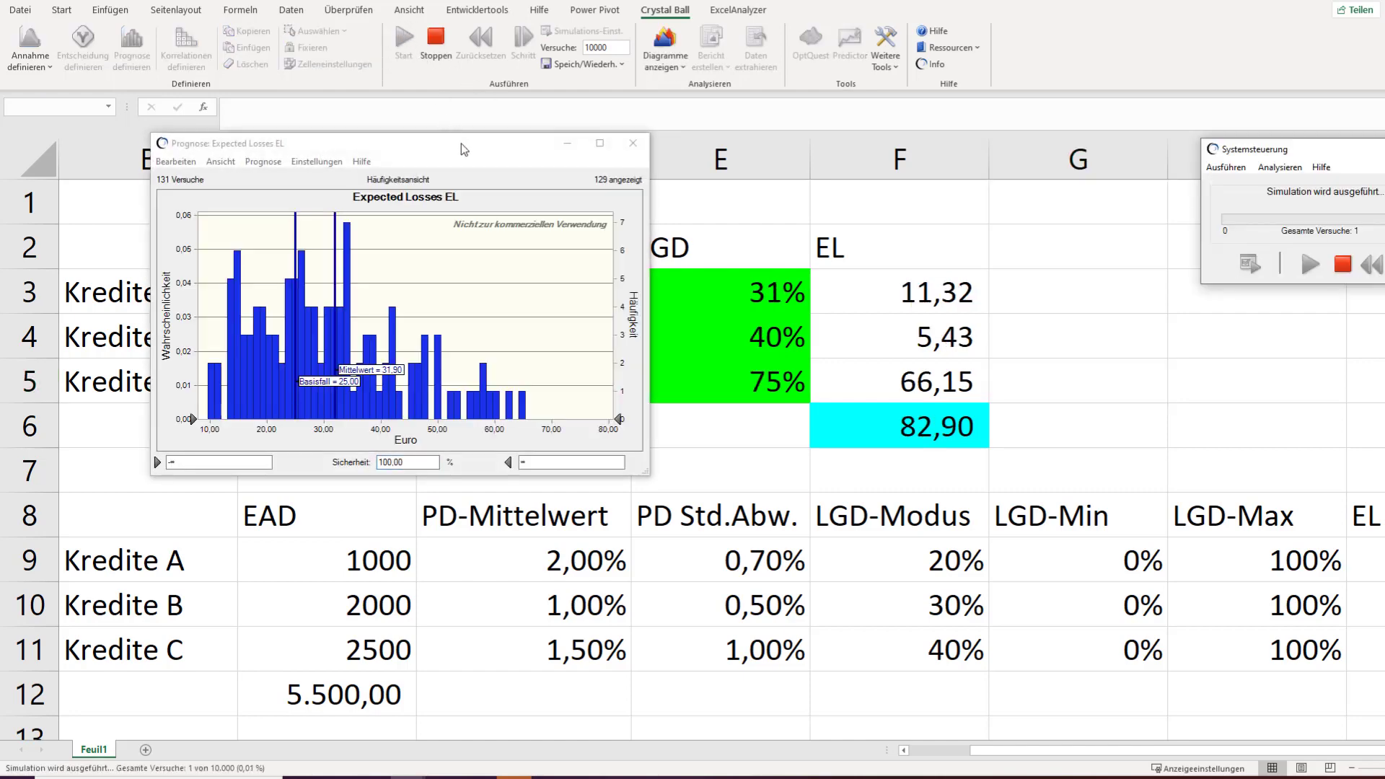
left_click_drag(463, 150, 321, 61)
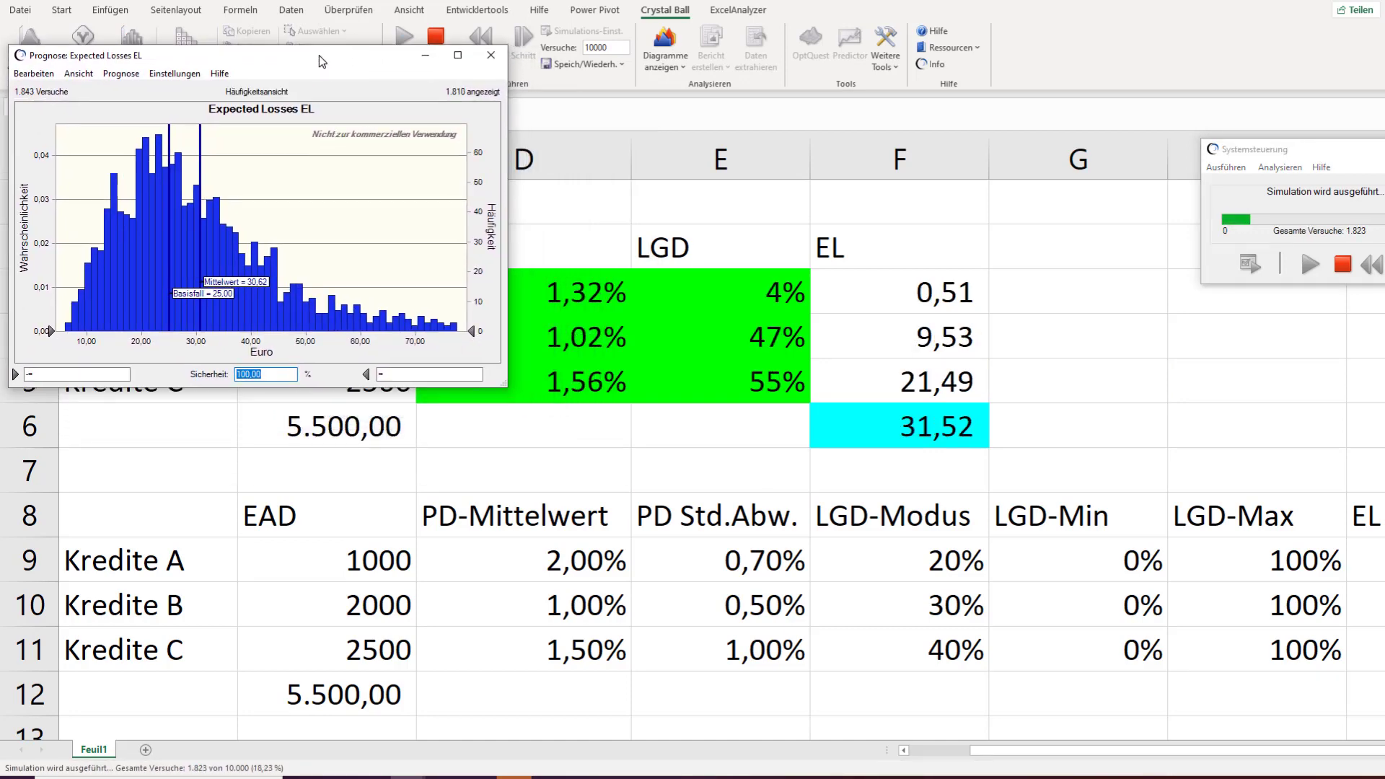